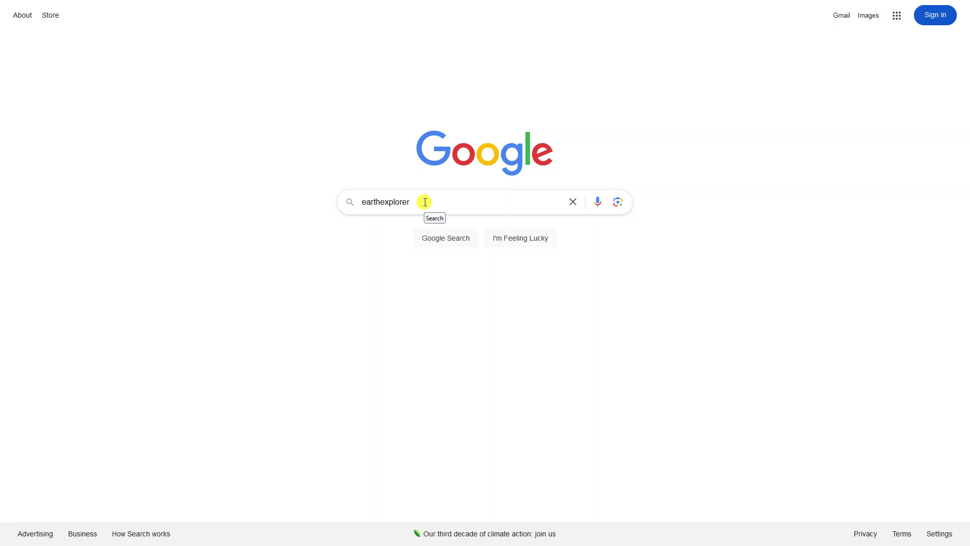
Search Google for earthexplorer and open the official USGS EarthExplorer site
{"action": "key", "text": "Return"}
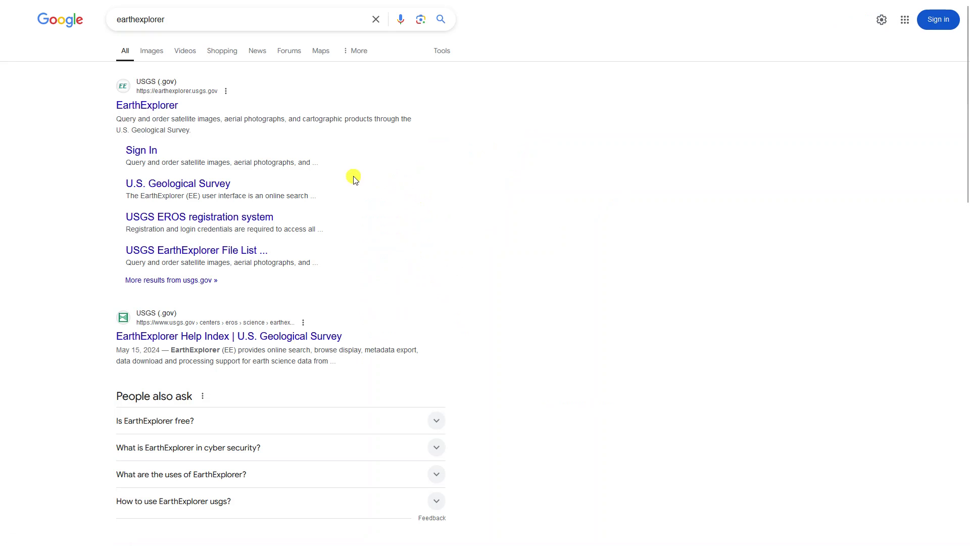
{"action": "left_click", "coordinate": [141, 107]}
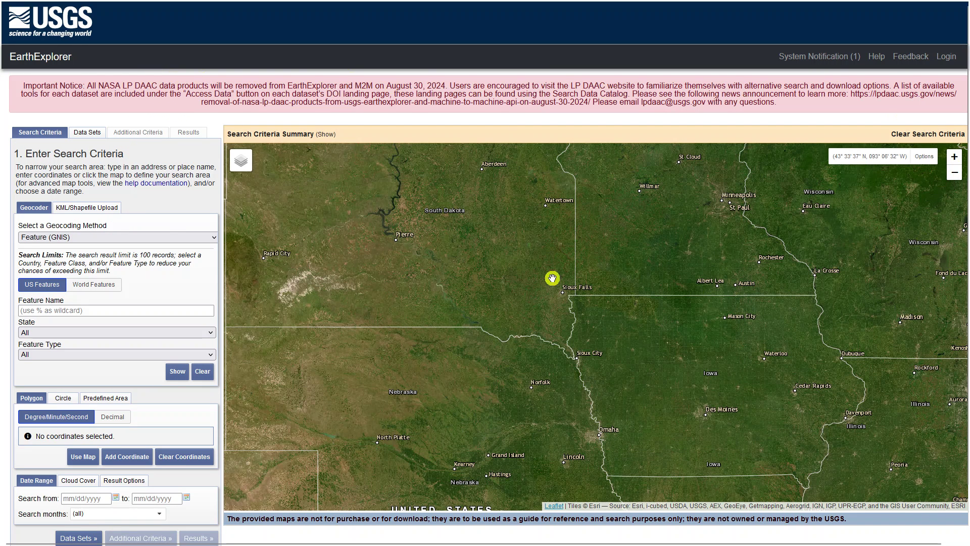
Look over the EarthExplorer home page and go to the EROS sign-in page
{"action": "scroll", "coordinate": [130, 218], "scroll_direction": "down", "scroll_amount": 1}
{"action": "scroll", "coordinate": [130, 219], "scroll_direction": "up", "scroll_amount": 1}
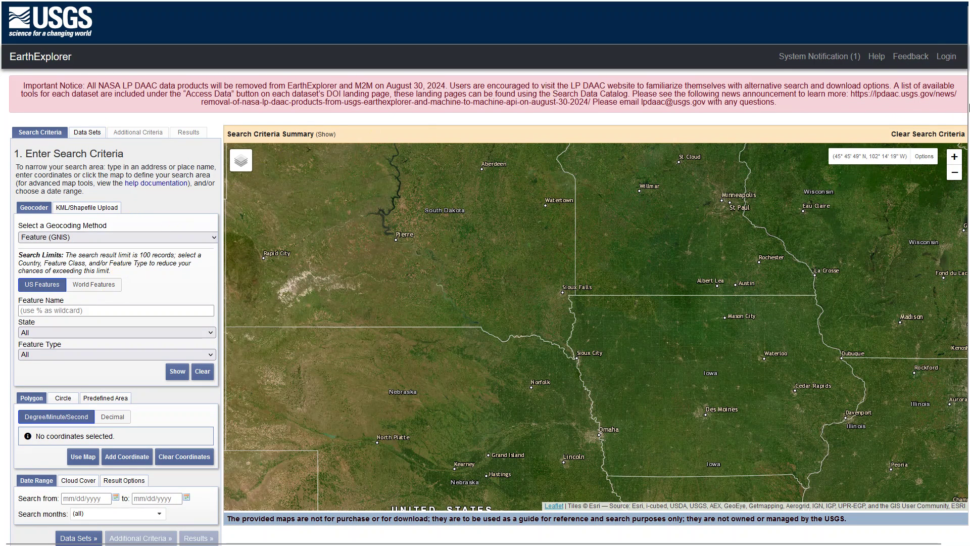
{"action": "left_click", "coordinate": [946, 57]}
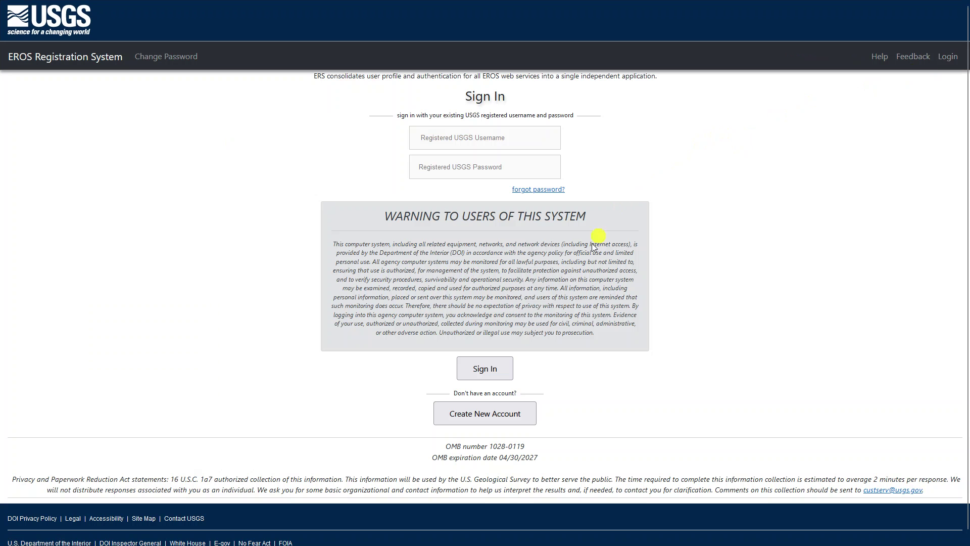
Sign in to EarthExplorer on the EROS page with the account username and password
{"action": "left_click", "coordinate": [478, 415]}
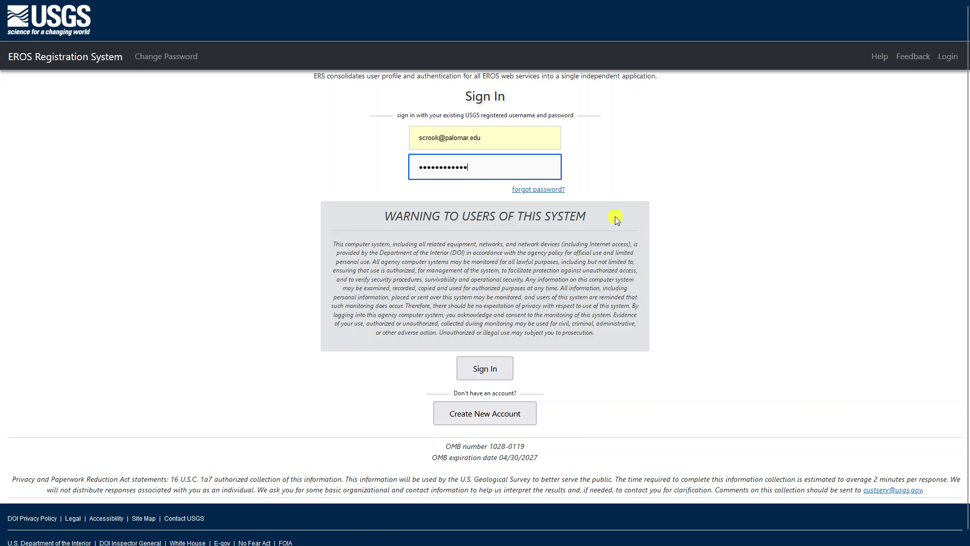
{"action": "left_click", "coordinate": [485, 369]}
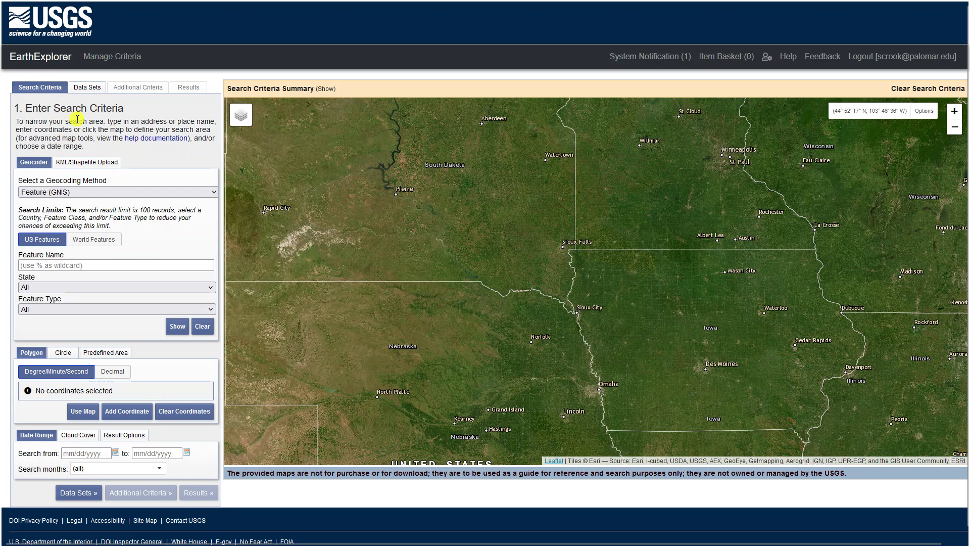
Run a Feature (GNIS) search for 'palomar college', finding the PALOMAR COLLEGE school in California
{"action": "left_click", "coordinate": [103, 192]}
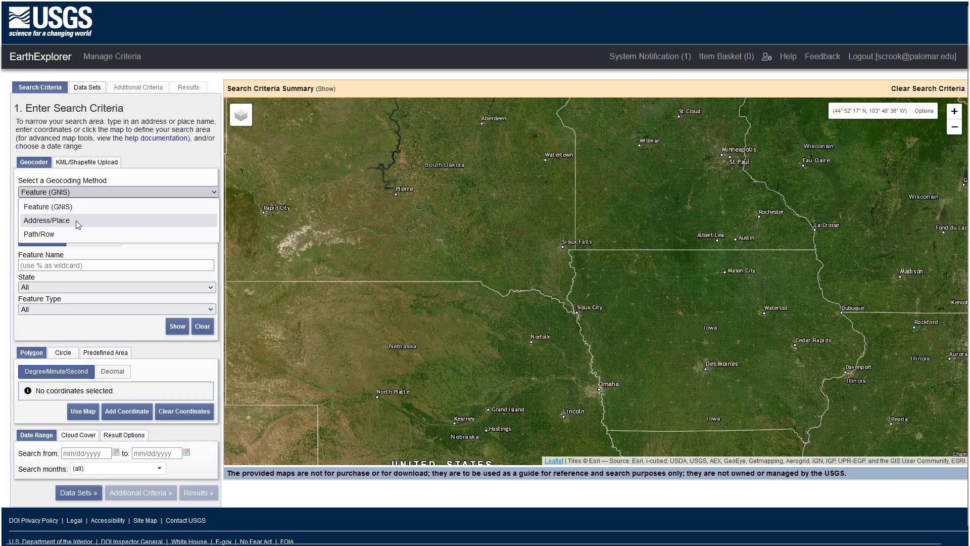
{"action": "left_click", "coordinate": [78, 202]}
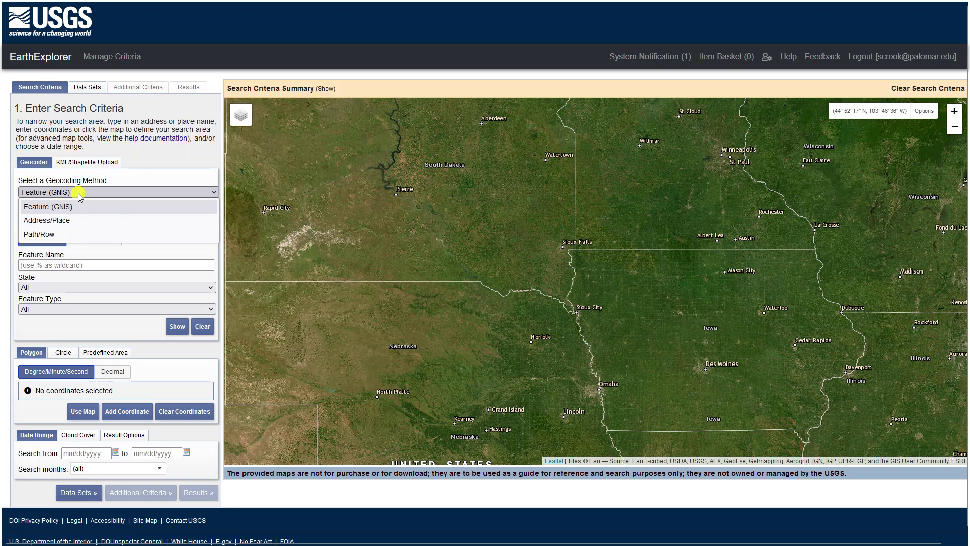
{"action": "left_click", "coordinate": [78, 193]}
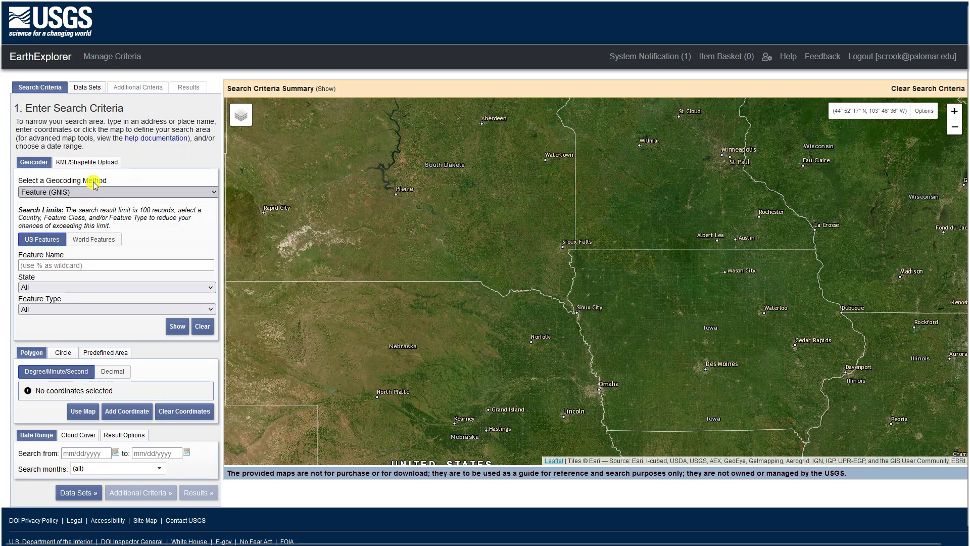
{"action": "left_click", "coordinate": [65, 265]}
{"action": "left_click", "coordinate": [65, 265]}
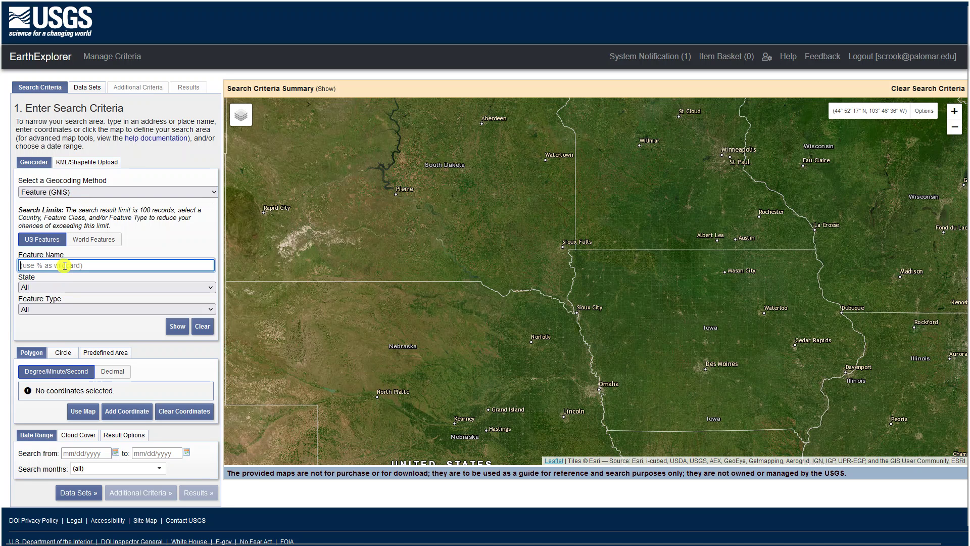
{"action": "type", "text": "palomar college"}
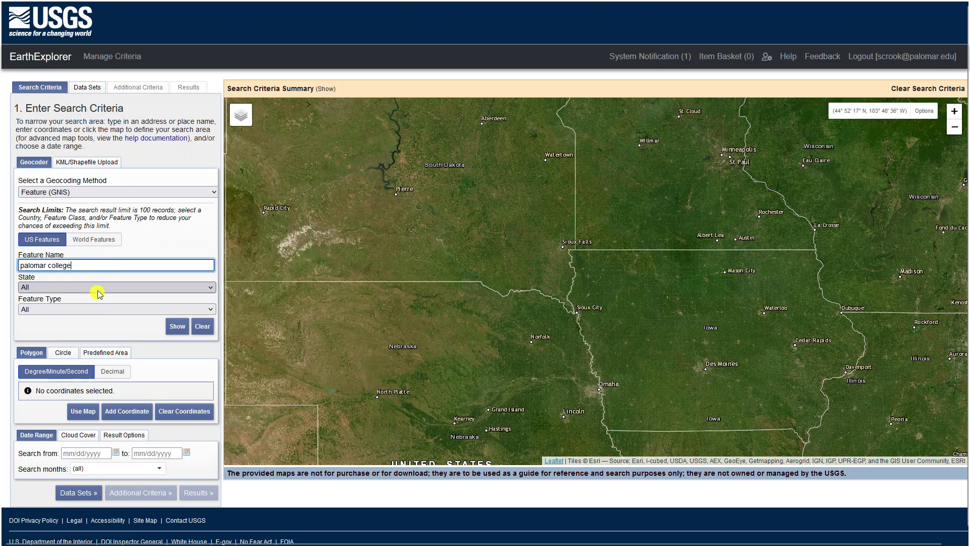
{"action": "left_click", "coordinate": [172, 327]}
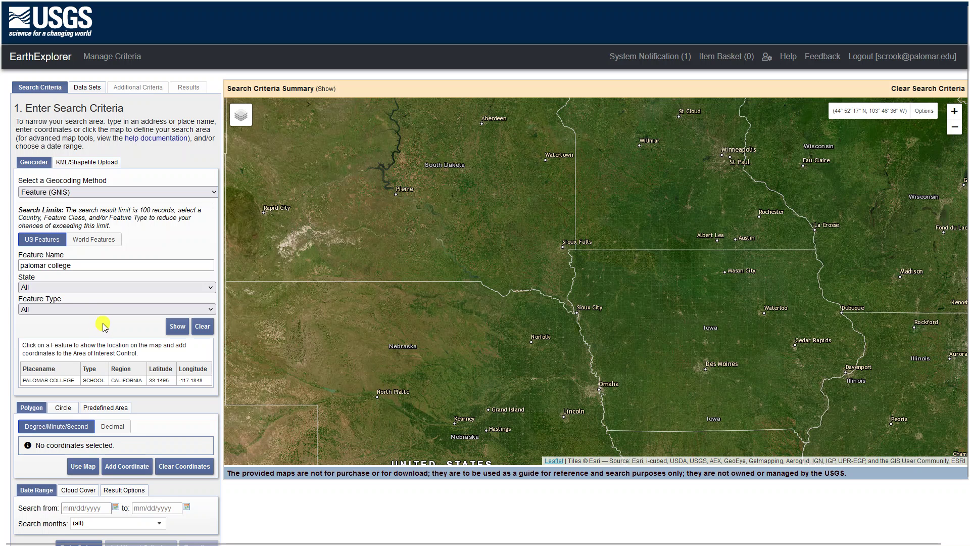
Add PALOMAR COLLEGE as a map point and zoom the map in on San Marcos
{"action": "left_click", "coordinate": [57, 380]}
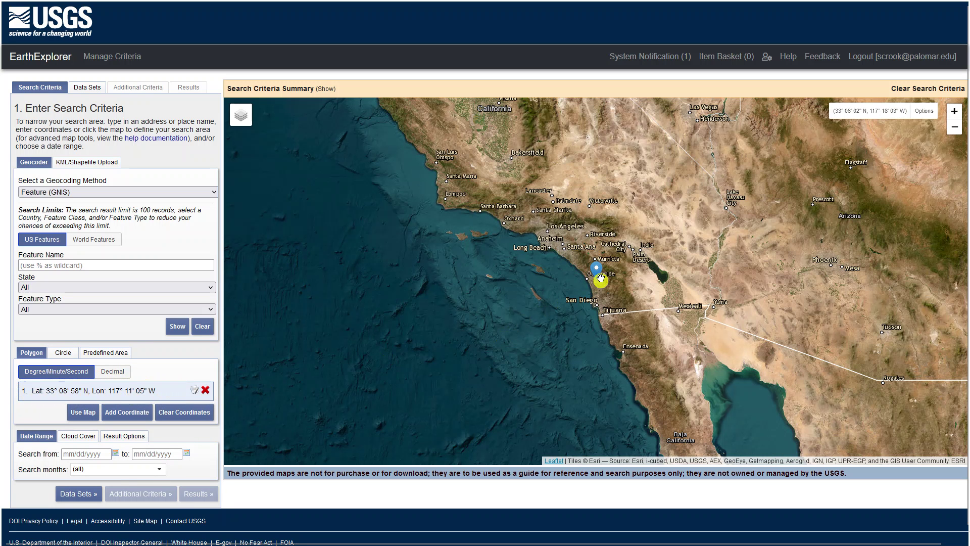
{"action": "scroll", "coordinate": [629, 267], "scroll_direction": "up", "scroll_amount": 3}
{"action": "left_click_drag", "start_coordinate": [484, 224], "coordinate": [732, 104]}
{"action": "left_click_drag", "start_coordinate": [728, 182], "coordinate": [608, 301]}
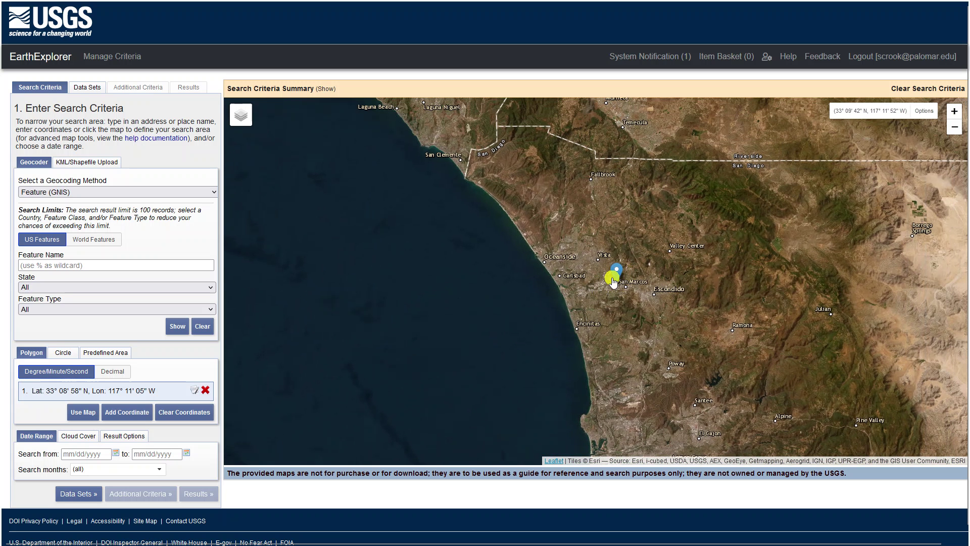
{"action": "scroll", "coordinate": [611, 276], "scroll_direction": "up", "scroll_amount": 3}
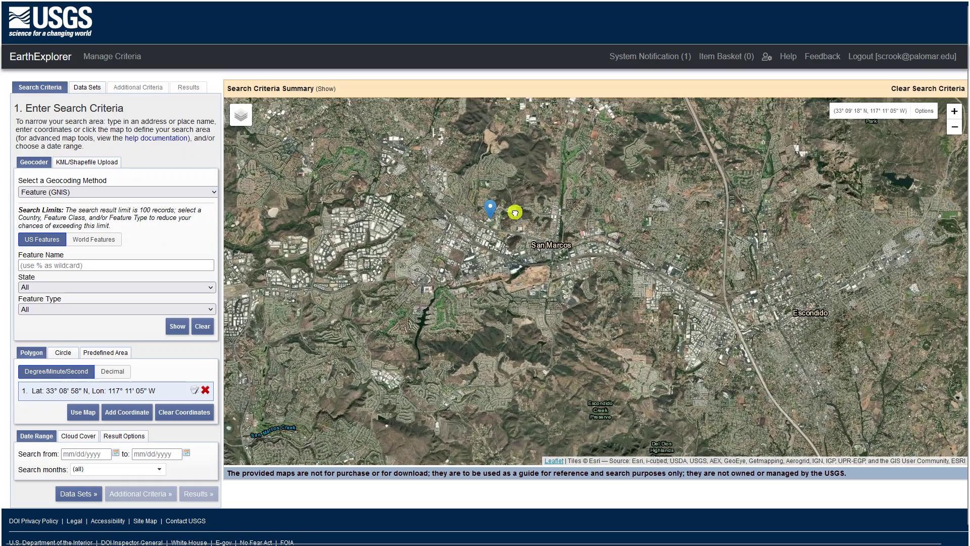
{"action": "scroll", "coordinate": [99, 392], "scroll_direction": "down", "scroll_amount": 1}
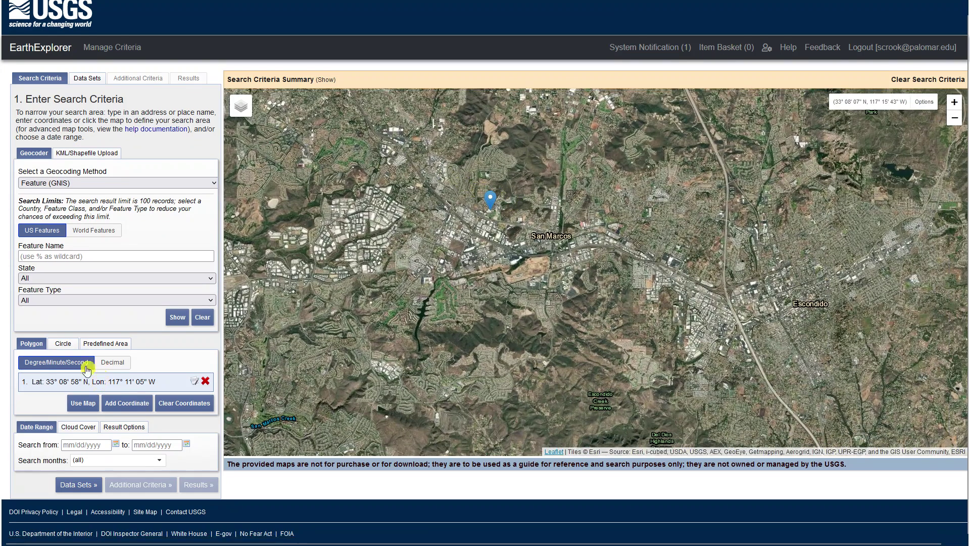
Make the current map view the Polygon search area over San Marcos and Escondido
{"action": "left_click", "coordinate": [63, 343]}
{"action": "left_click", "coordinate": [31, 343]}
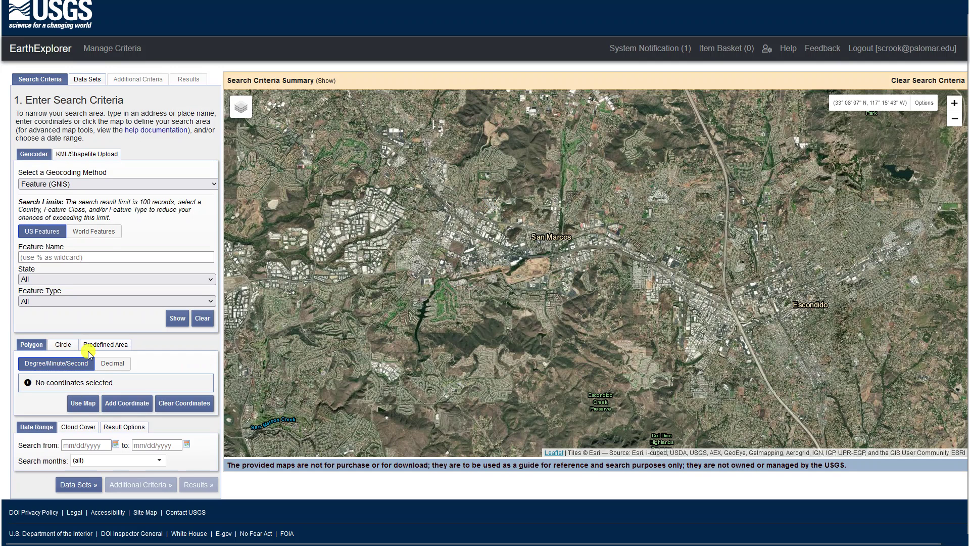
{"action": "left_click", "coordinate": [88, 403]}
{"action": "left_click", "coordinate": [66, 258]}
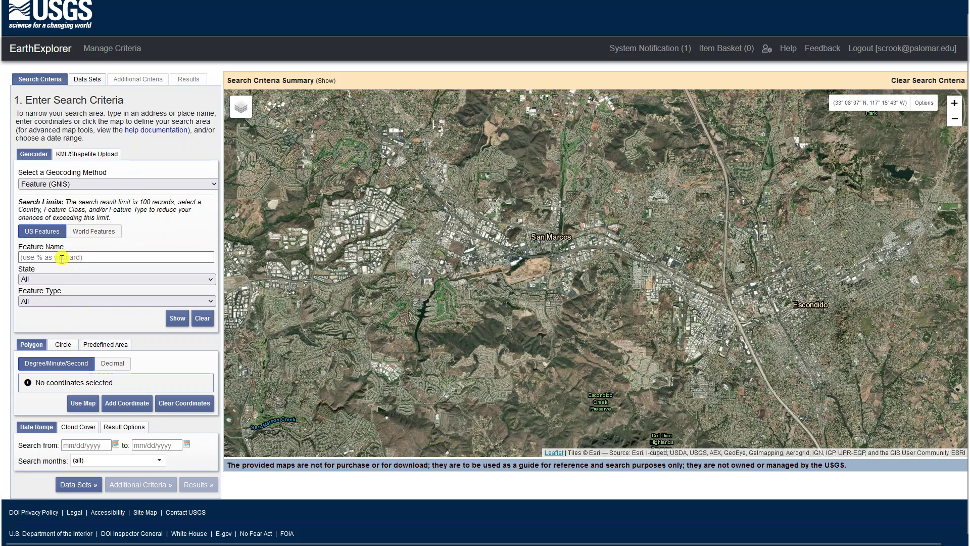
{"action": "left_click", "coordinate": [80, 402]}
Zoom the map out to check the four-corner search rectangle over San Marcos and Escondido
{"action": "scroll", "coordinate": [461, 268], "scroll_direction": "down", "scroll_amount": 3}
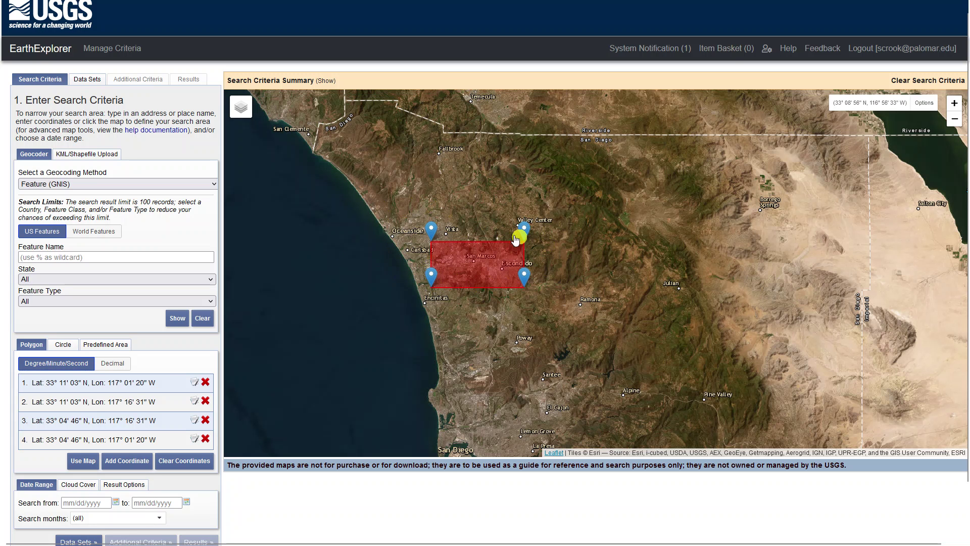
{"action": "scroll", "coordinate": [117, 411], "scroll_direction": "down", "scroll_amount": 2}
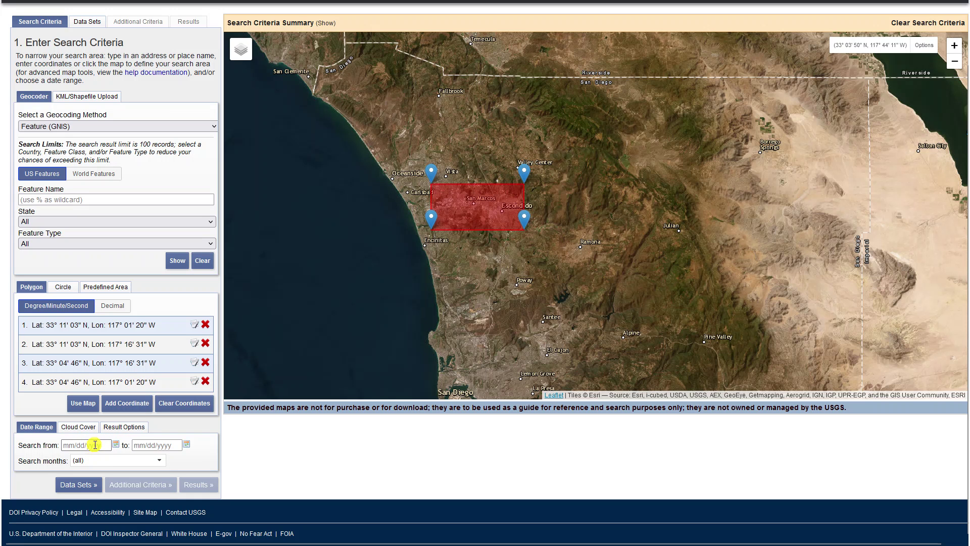
Cap cloud cover at 27% and move on to the Select Your Data Set(s) step
{"action": "left_click", "coordinate": [81, 428]}
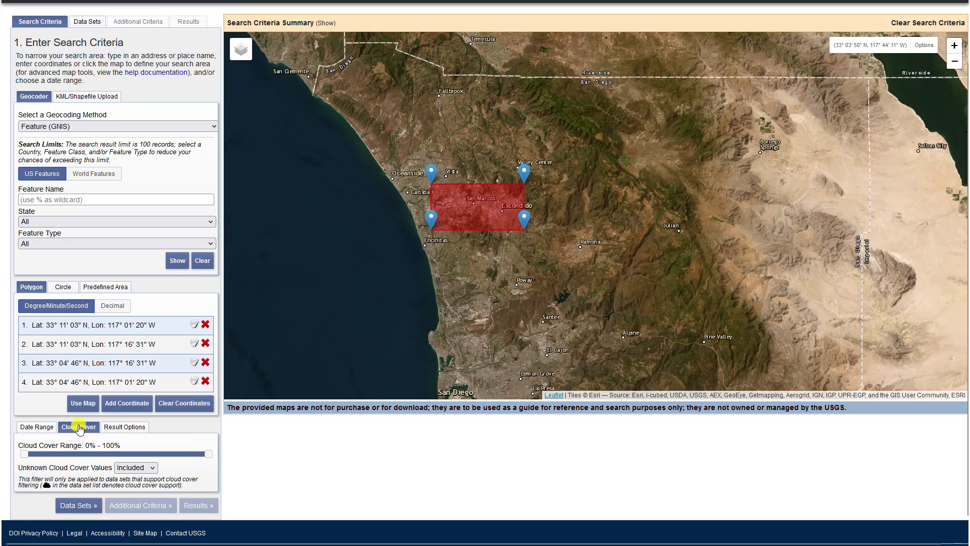
{"action": "scroll", "coordinate": [145, 424], "scroll_direction": "down", "scroll_amount": 1}
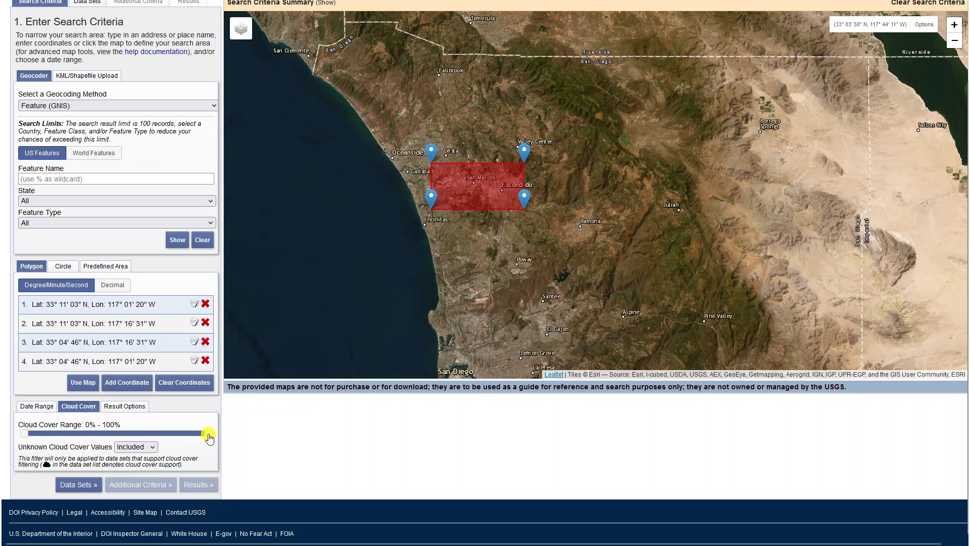
{"action": "left_click_drag", "start_coordinate": [207, 437], "coordinate": [69, 438]}
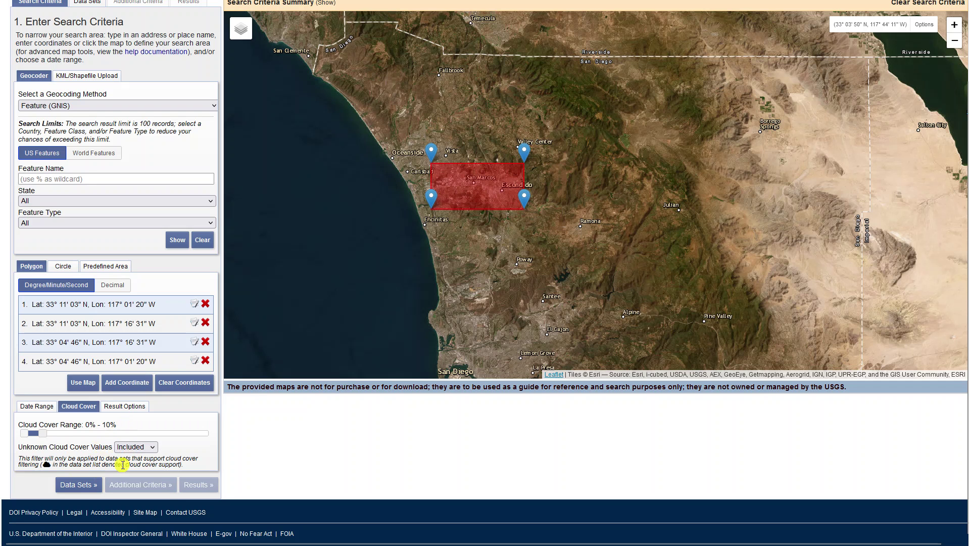
{"action": "left_click", "coordinate": [71, 487]}
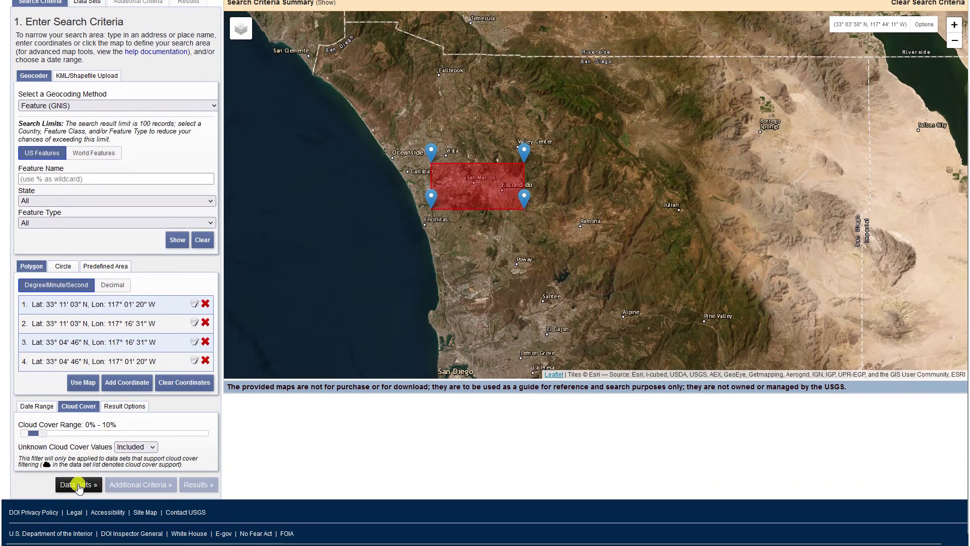
{"action": "left_click", "coordinate": [78, 487]}
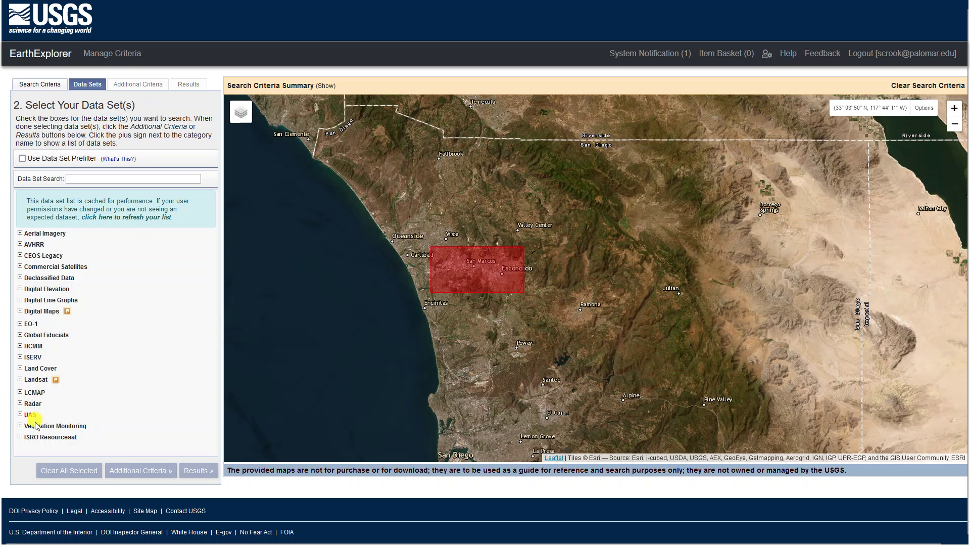
Choose Landsat 8-9 OLI/TIRS C2 L2 under Landsat Collection 2 Level-2 and go to Additional Criteria
{"action": "left_click", "coordinate": [19, 379]}
{"action": "scroll", "coordinate": [19, 382], "scroll_direction": "down", "scroll_amount": 1}
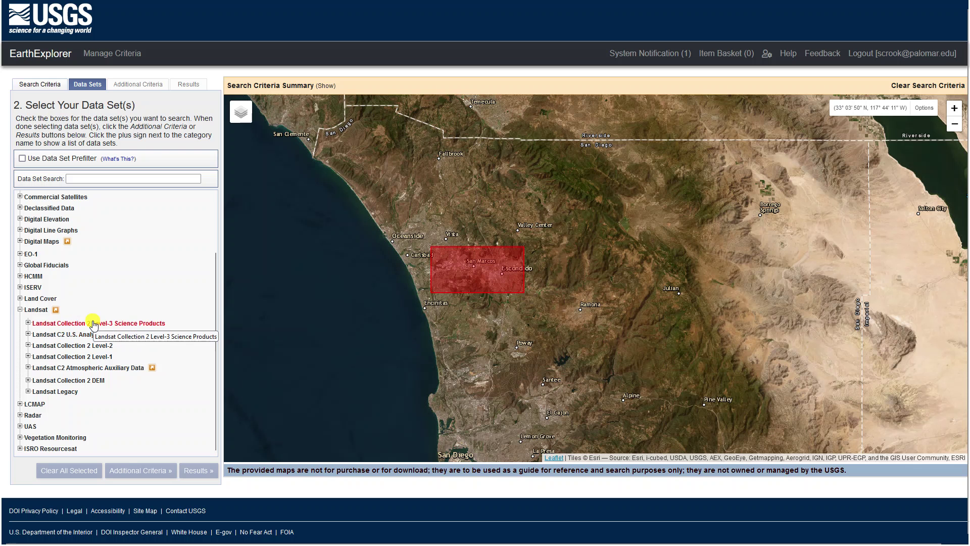
{"action": "left_click", "coordinate": [29, 345]}
{"action": "scroll", "coordinate": [28, 338], "scroll_direction": "down", "scroll_amount": 1}
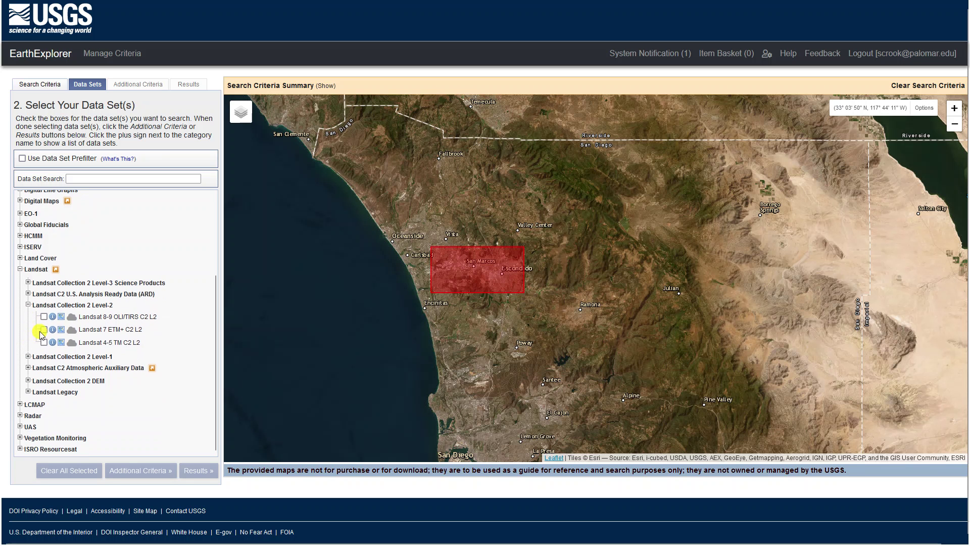
{"action": "left_click", "coordinate": [44, 317]}
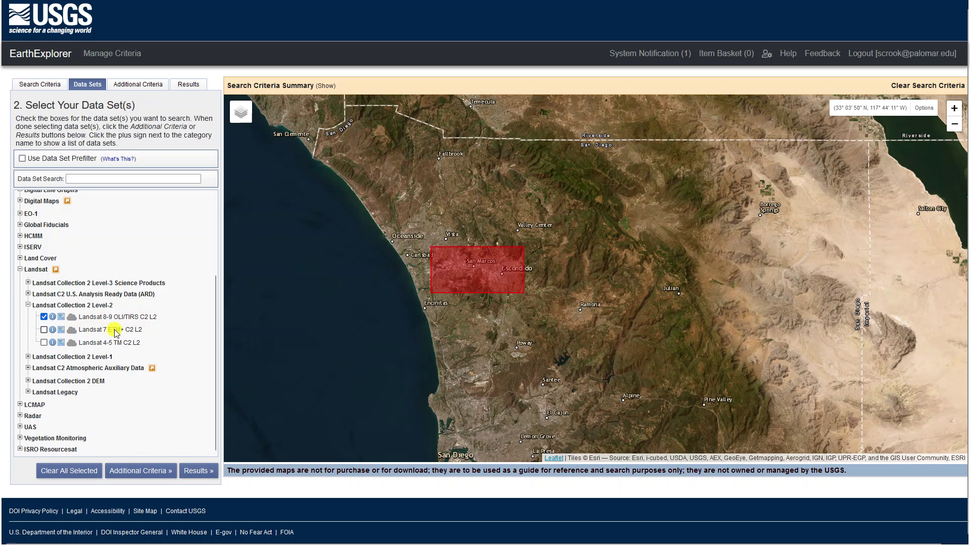
{"action": "left_click", "coordinate": [135, 470]}
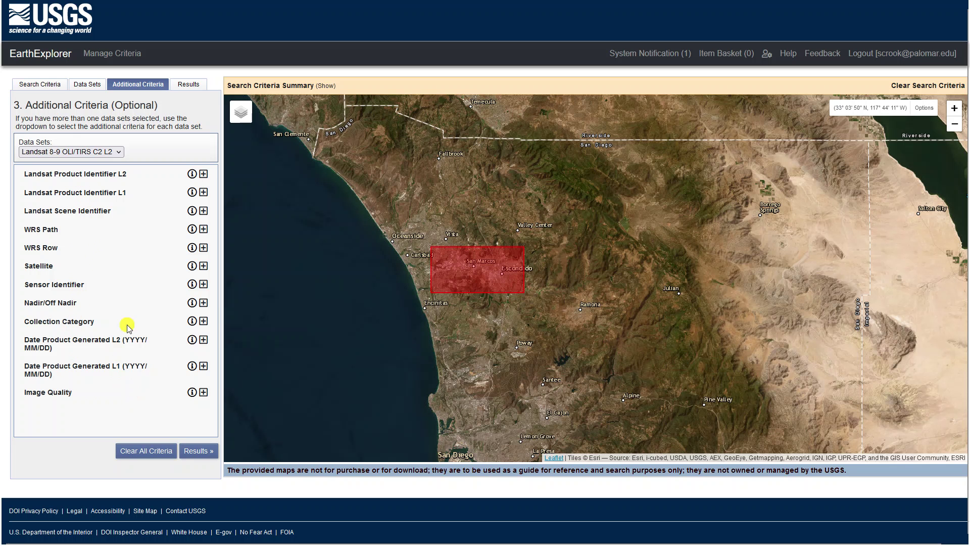
Add two Date Product Generated L1 date rows and run the search, returning 102 scenes
{"action": "left_click", "coordinate": [203, 367]}
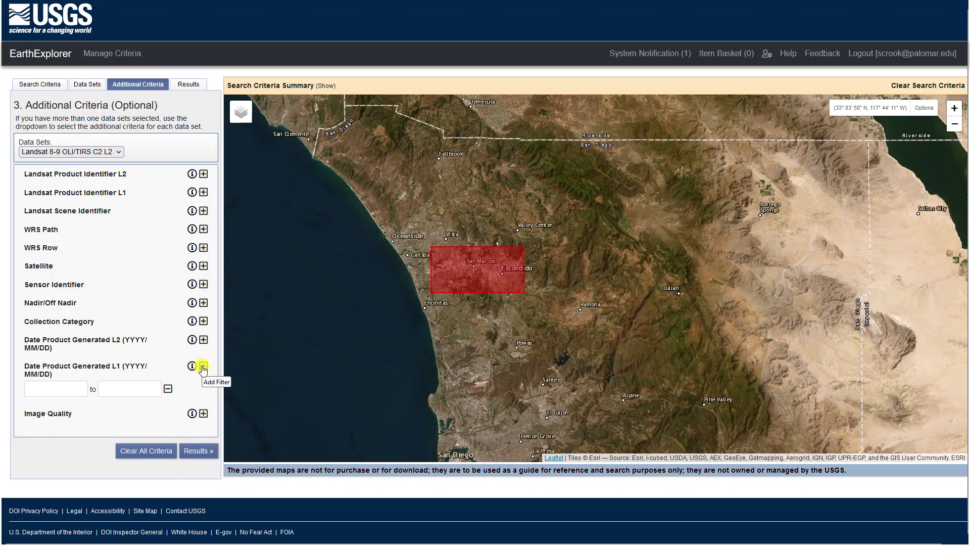
{"action": "left_click", "coordinate": [203, 367]}
{"action": "scroll", "coordinate": [205, 400], "scroll_direction": "down", "scroll_amount": 1}
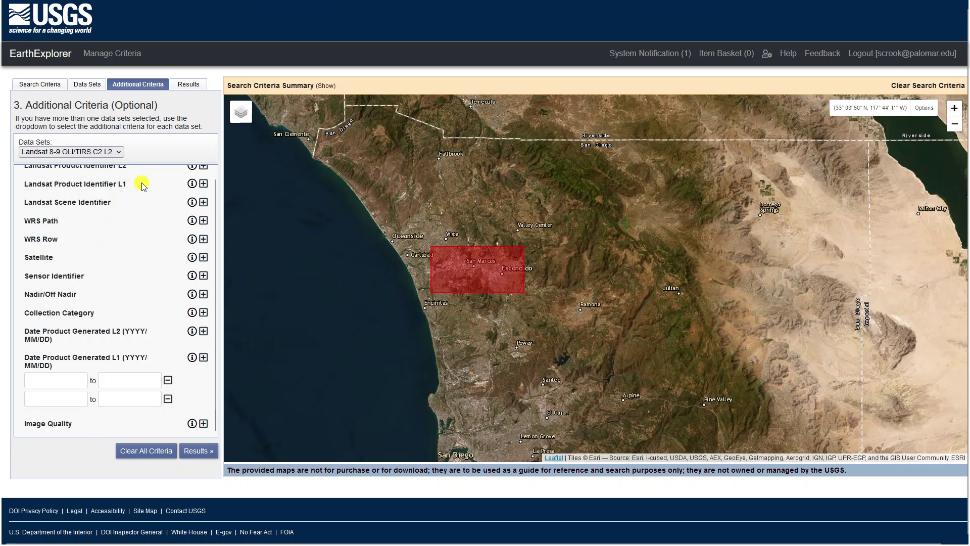
{"action": "left_click", "coordinate": [204, 452]}
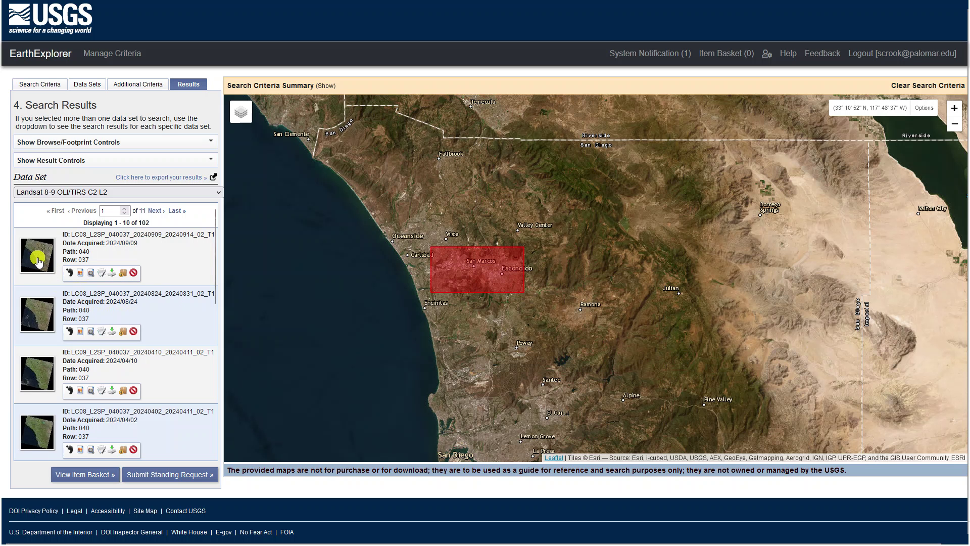
Preview the first 2024/09/09 scene's browse overlay on the map, inspect it, then hide it
{"action": "left_click", "coordinate": [79, 274]}
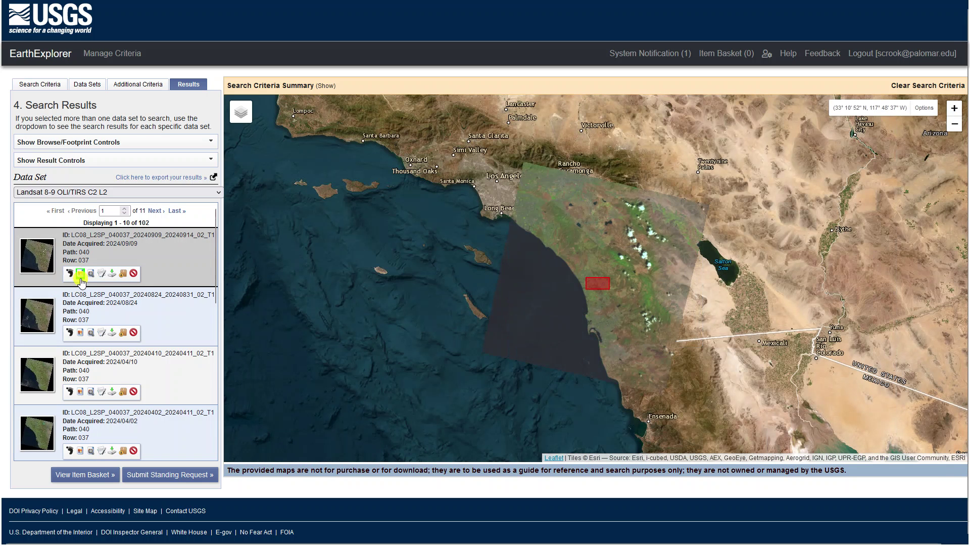
{"action": "scroll", "coordinate": [592, 274], "scroll_direction": "up", "scroll_amount": 3}
{"action": "scroll", "coordinate": [699, 279], "scroll_direction": "down", "scroll_amount": 3}
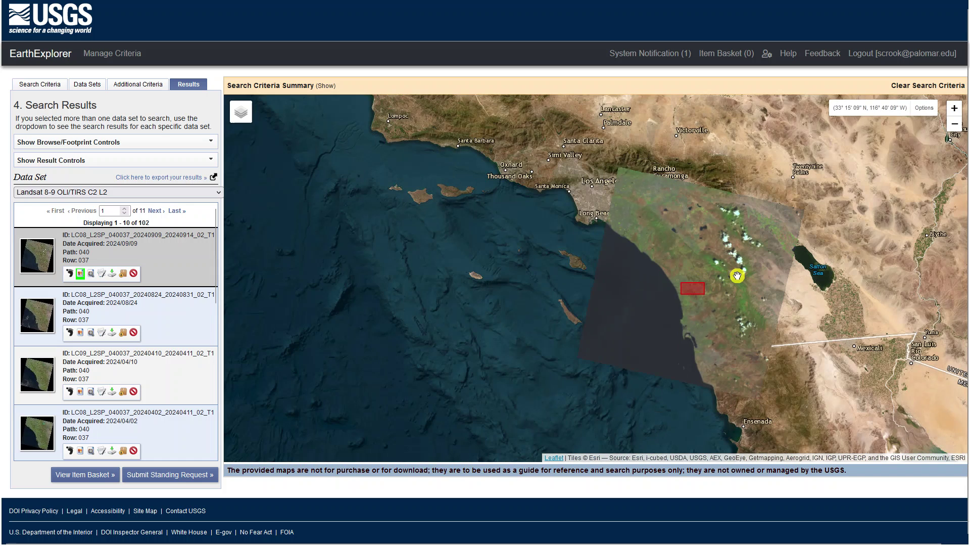
{"action": "scroll", "coordinate": [737, 275], "scroll_direction": "up", "scroll_amount": 3}
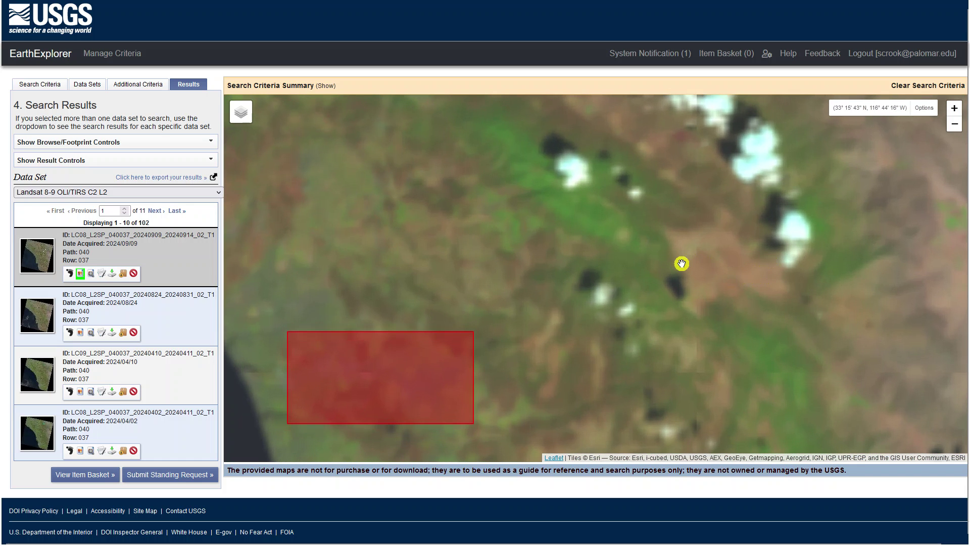
{"action": "left_click_drag", "start_coordinate": [752, 234], "coordinate": [630, 380]}
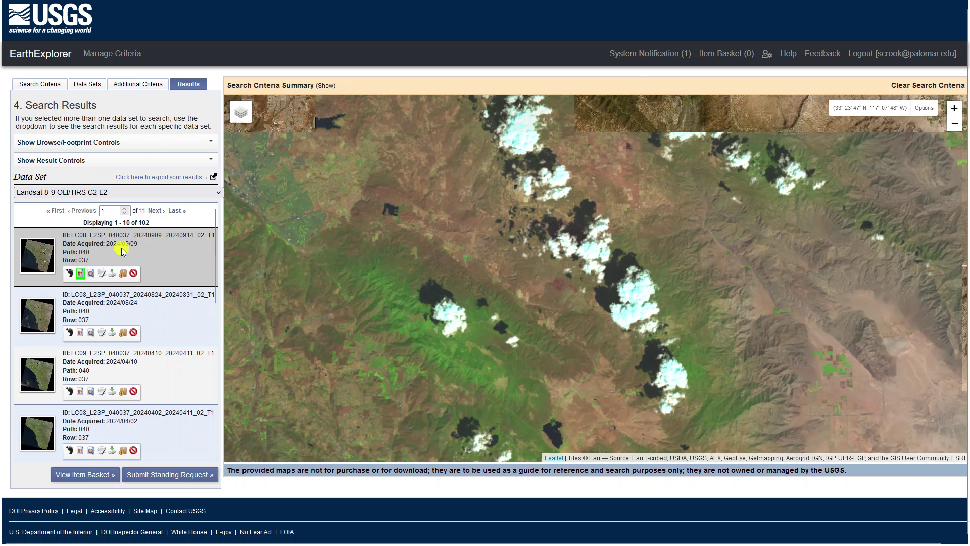
{"action": "scroll", "coordinate": [699, 265], "scroll_direction": "down", "scroll_amount": 3}
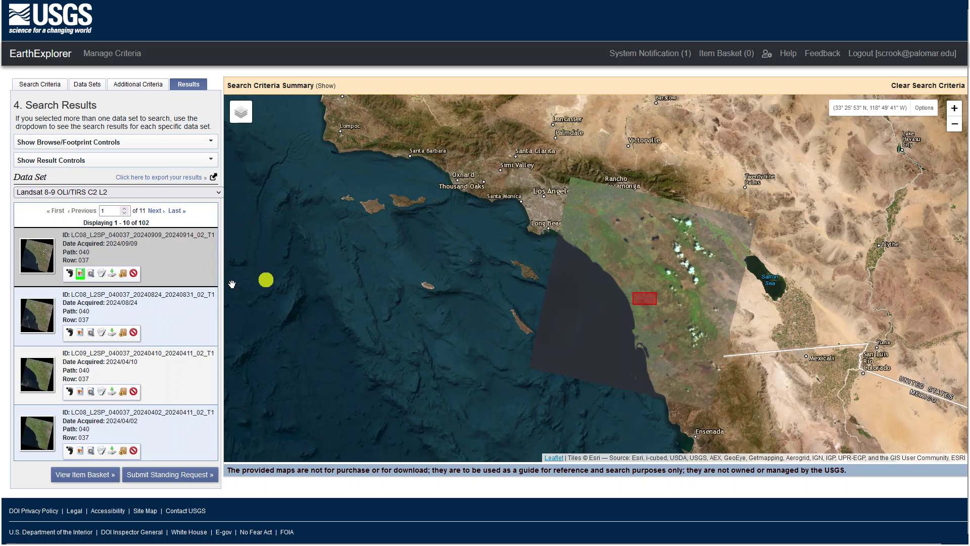
{"action": "left_click", "coordinate": [81, 274]}
{"action": "left_click", "coordinate": [80, 332]}
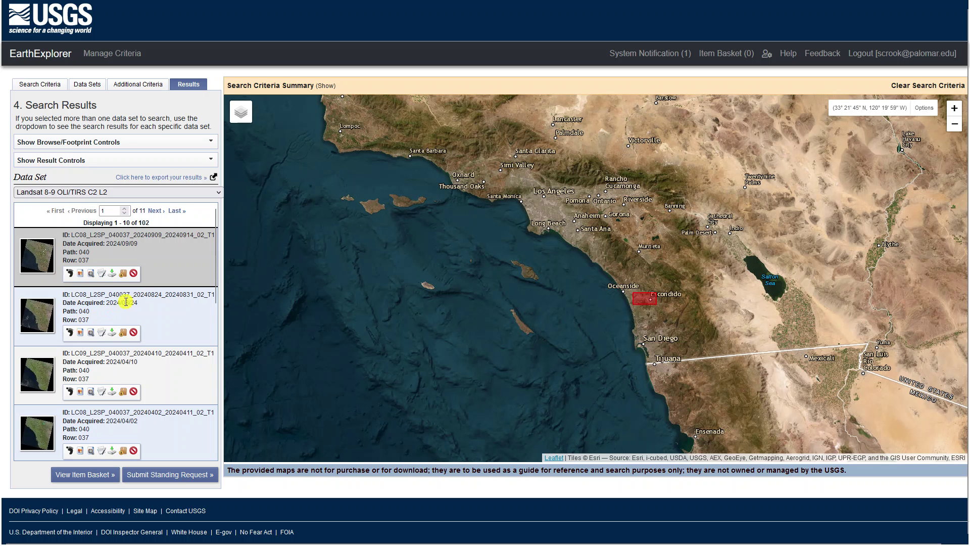
Overlay the 2024/08/24 scene's browse image on the map and pan to bring the coast into view
{"action": "left_click", "coordinate": [81, 336]}
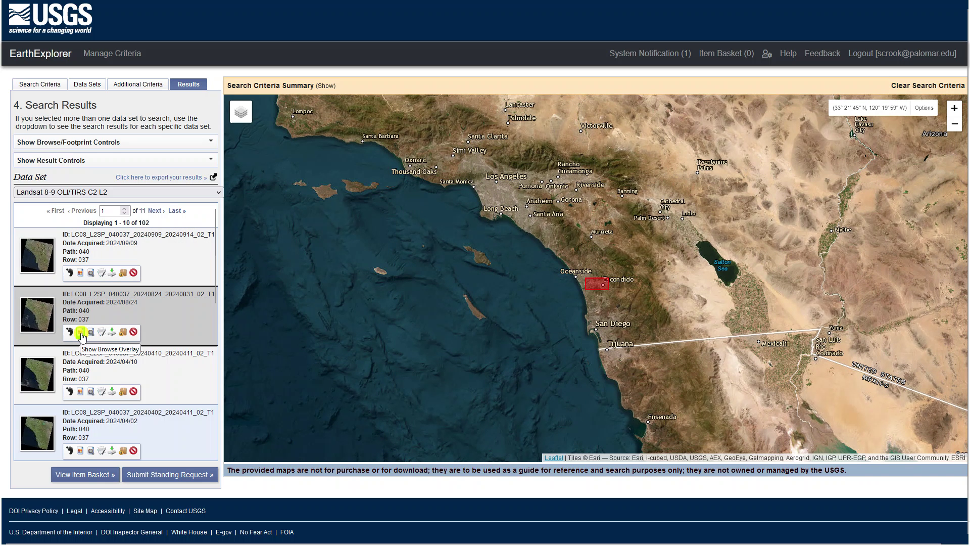
{"action": "left_click", "coordinate": [81, 334]}
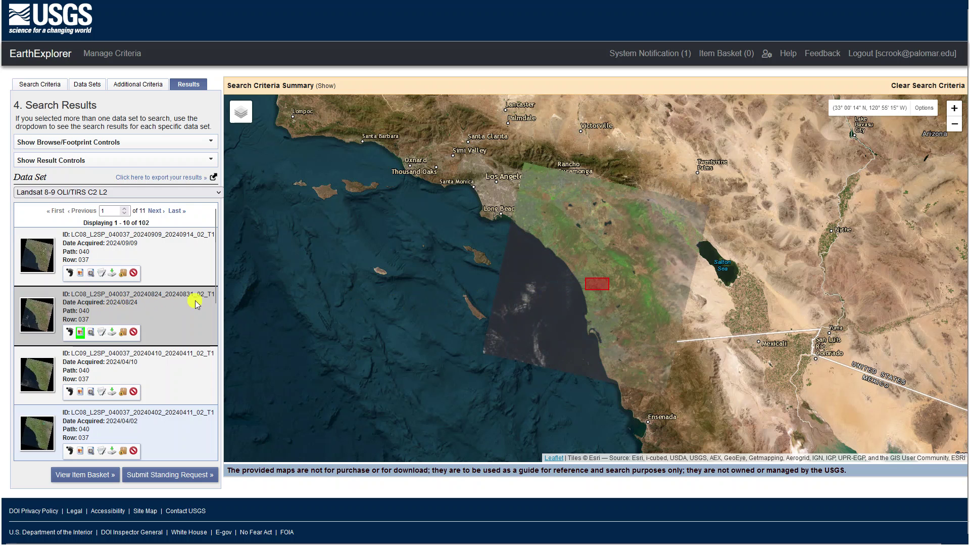
{"action": "scroll", "coordinate": [605, 283], "scroll_direction": "up", "scroll_amount": 5}
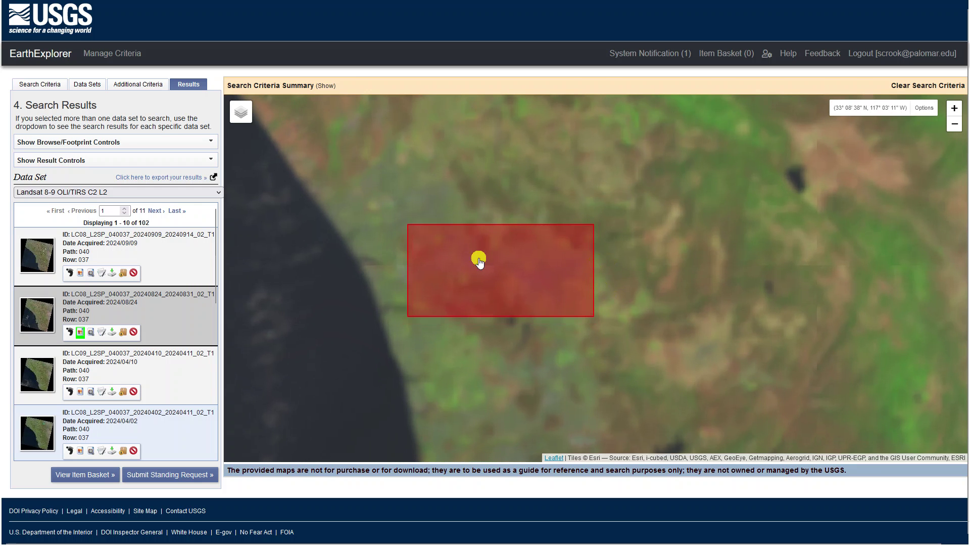
{"action": "scroll", "coordinate": [373, 278], "scroll_direction": "down", "scroll_amount": 3}
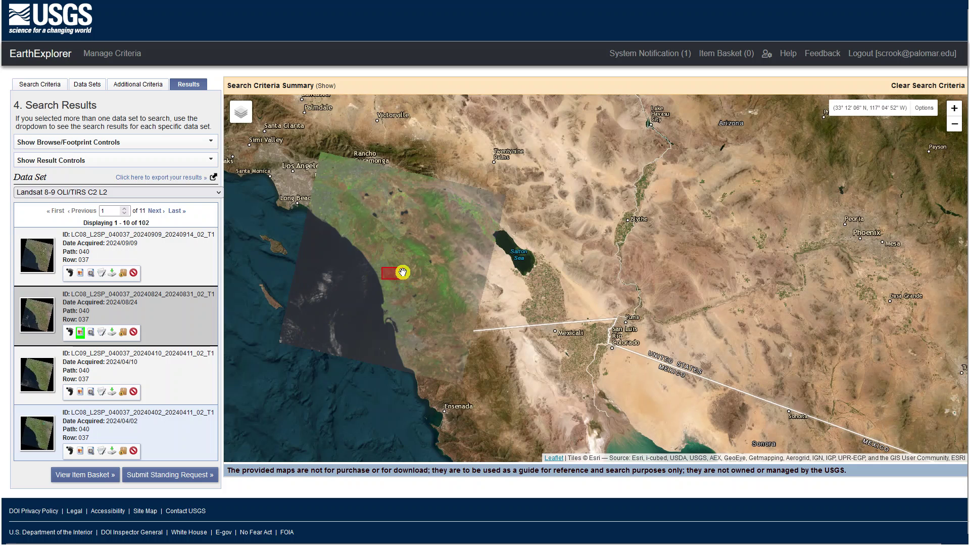
{"action": "scroll", "coordinate": [407, 283], "scroll_direction": "up", "scroll_amount": 3}
{"action": "left_click_drag", "start_coordinate": [405, 283], "coordinate": [623, 284]}
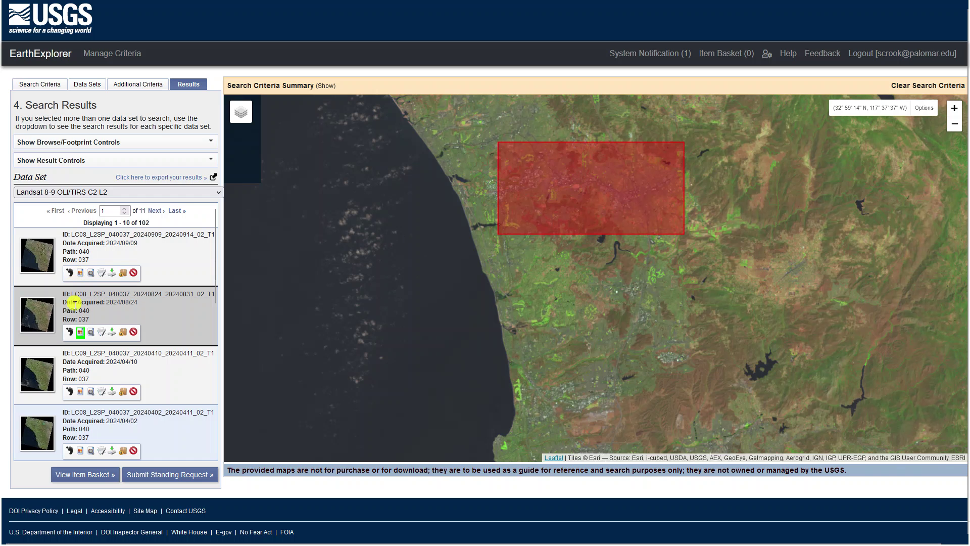
Show the 2024/08/24 scene's footprint and turn off its browse overlay
{"action": "left_click", "coordinate": [70, 333]}
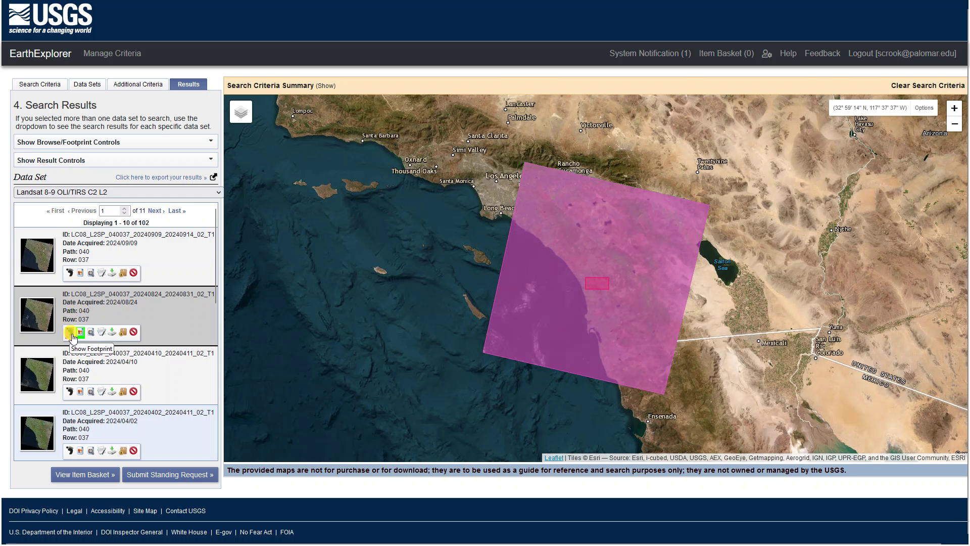
{"action": "left_click", "coordinate": [80, 333]}
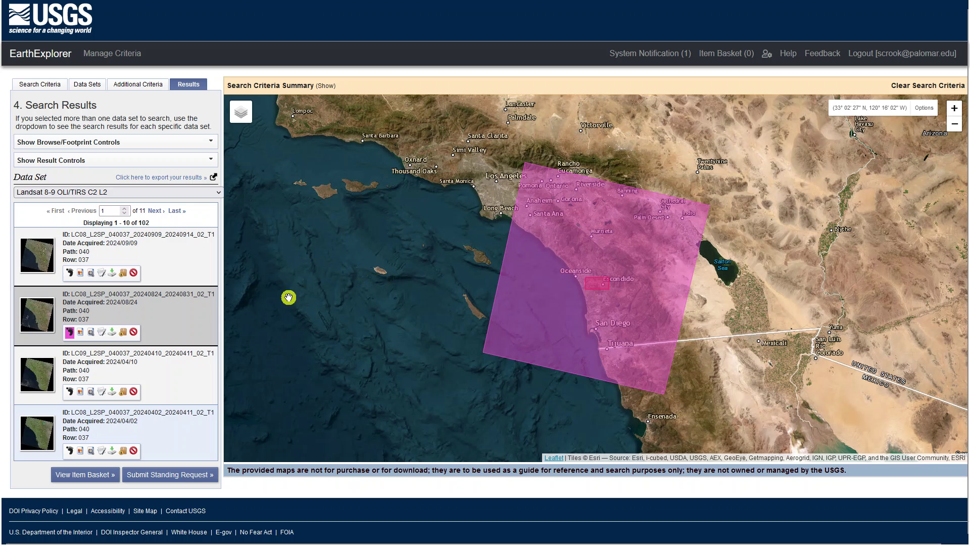
{"action": "scroll", "coordinate": [104, 344], "scroll_direction": "down", "scroll_amount": 3}
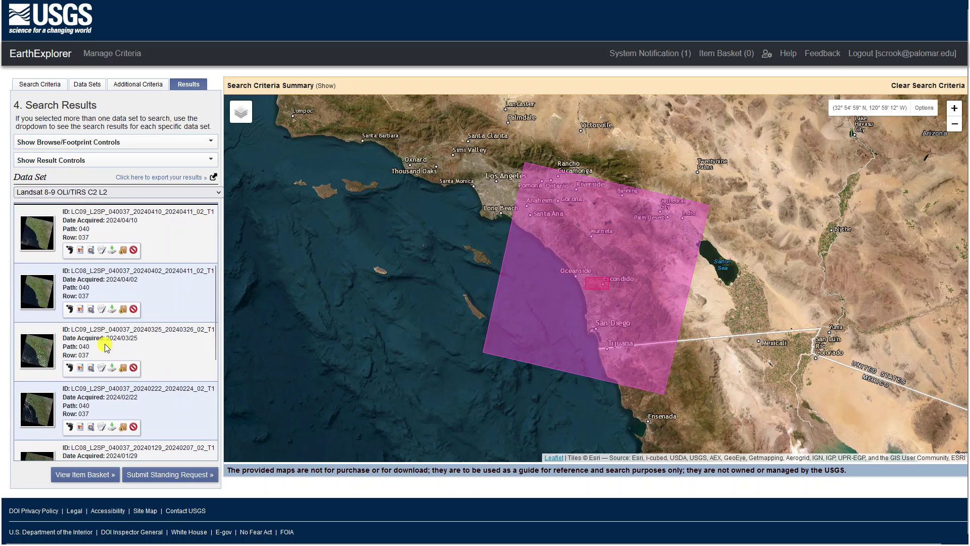
Show the 2024/04/02 scene's preview image on the map and hide its footprint outline
{"action": "left_click", "coordinate": [81, 310]}
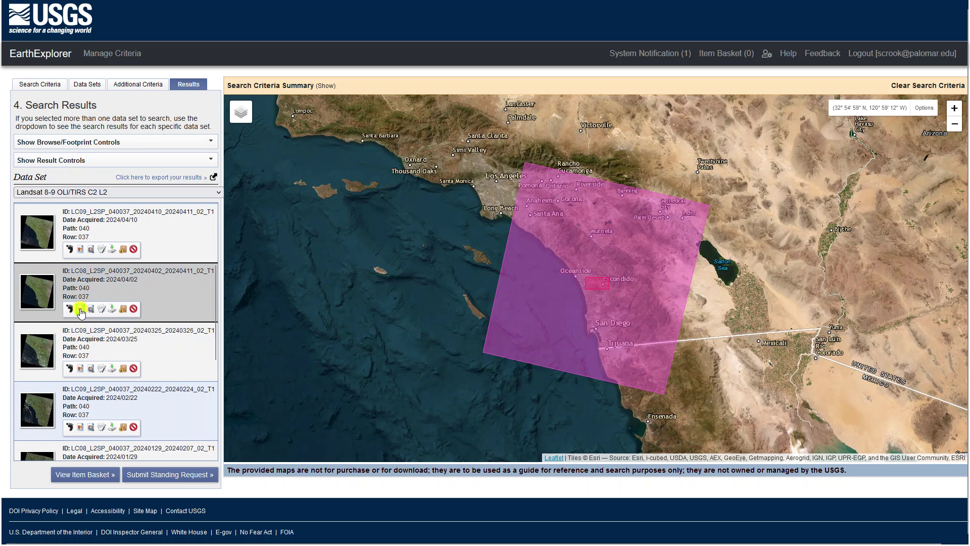
{"action": "scroll", "coordinate": [127, 238], "scroll_direction": "up", "scroll_amount": 3}
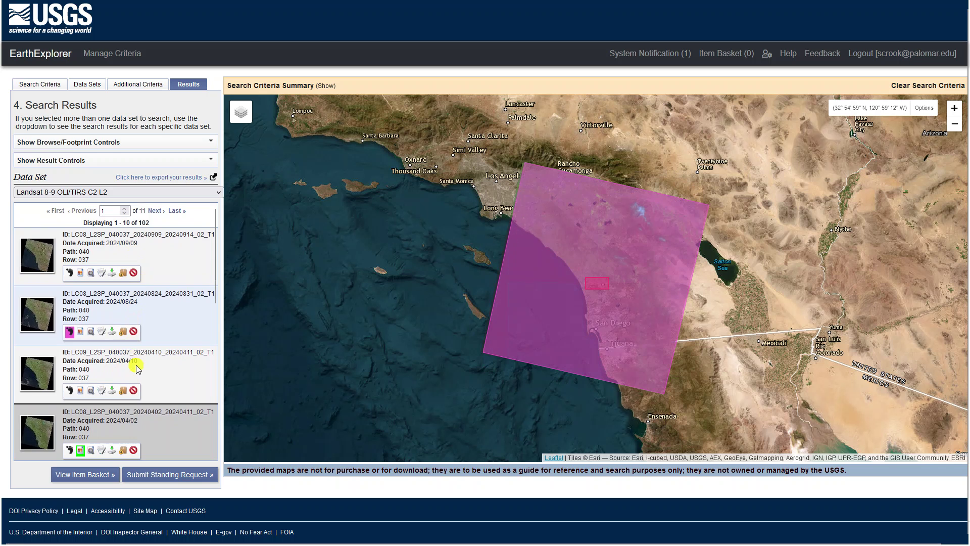
{"action": "left_click", "coordinate": [70, 332]}
{"action": "scroll", "coordinate": [588, 299], "scroll_direction": "up", "scroll_amount": 3}
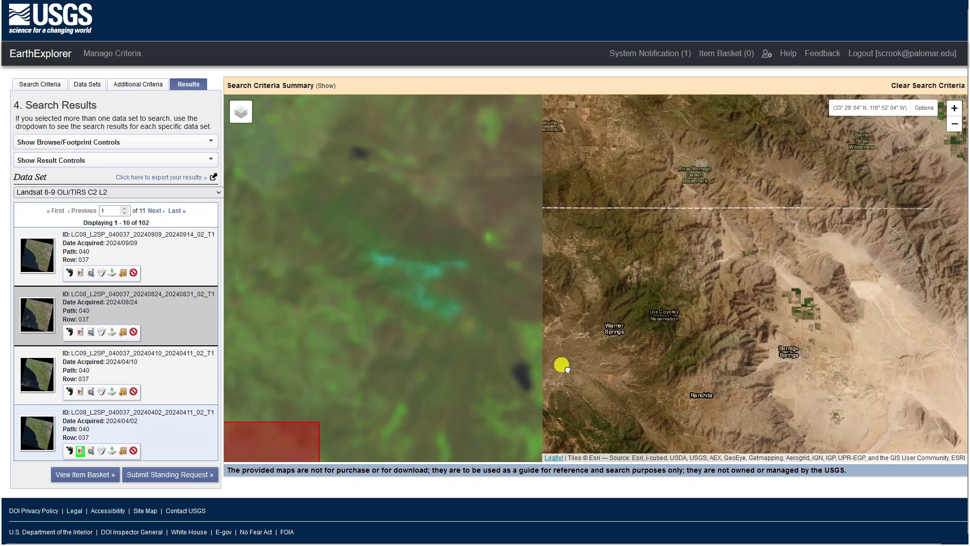
Pan and zoom across the 2024/04/02 preview imagery, then remove the preview from the map
{"action": "left_click_drag", "start_coordinate": [558, 361], "coordinate": [768, 451]}
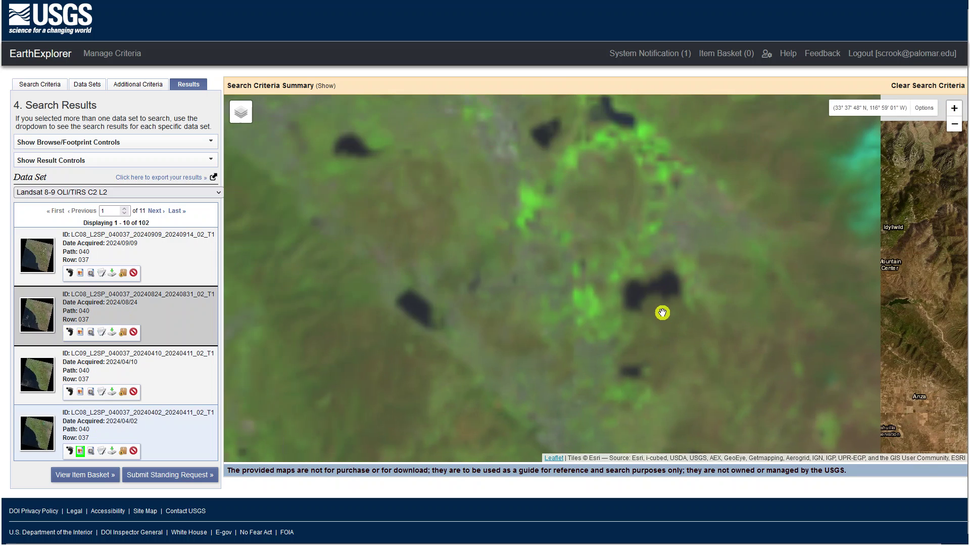
{"action": "scroll", "coordinate": [669, 288], "scroll_direction": "down", "scroll_amount": 5}
{"action": "scroll", "coordinate": [657, 288], "scroll_direction": "up", "scroll_amount": 5}
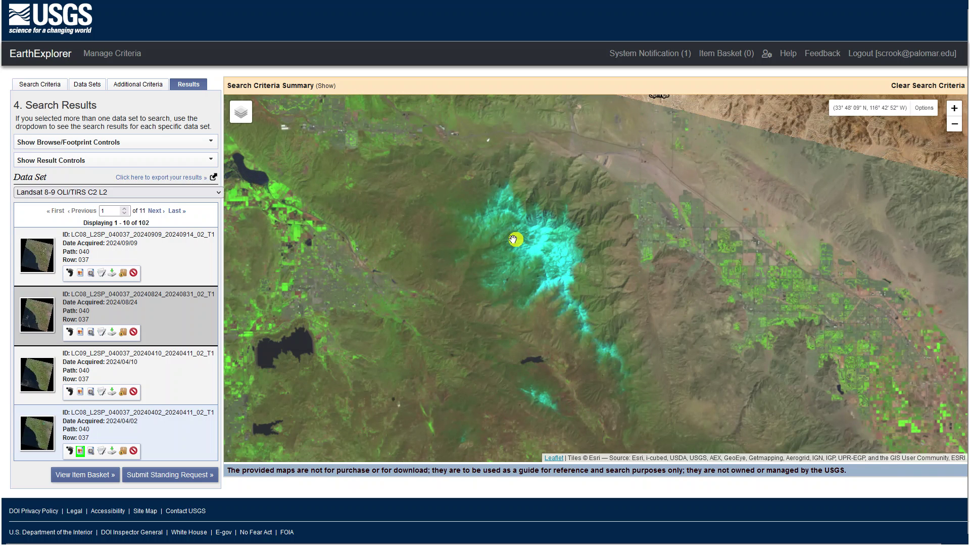
{"action": "scroll", "coordinate": [137, 362], "scroll_direction": "down", "scroll_amount": 2}
{"action": "scroll", "coordinate": [140, 363], "scroll_direction": "down", "scroll_amount": 1}
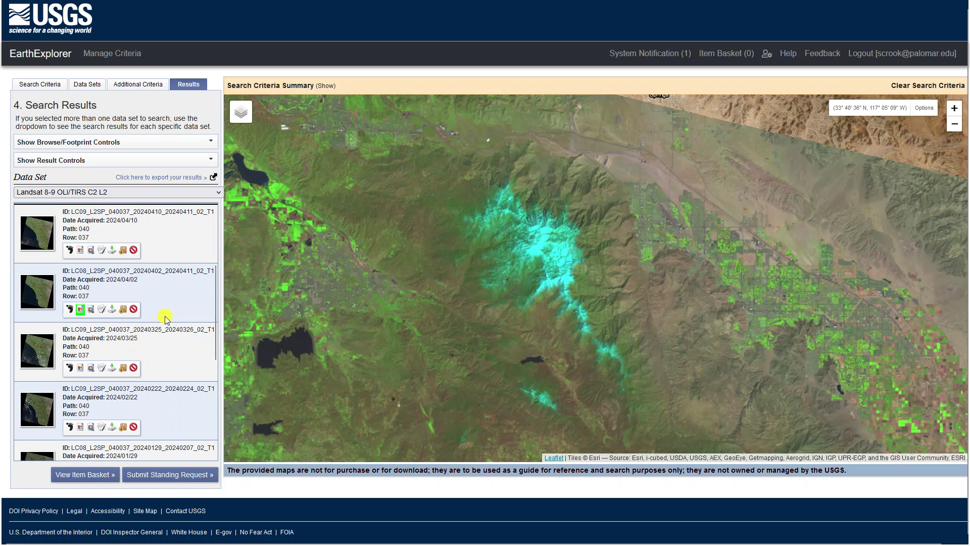
{"action": "left_click", "coordinate": [80, 310]}
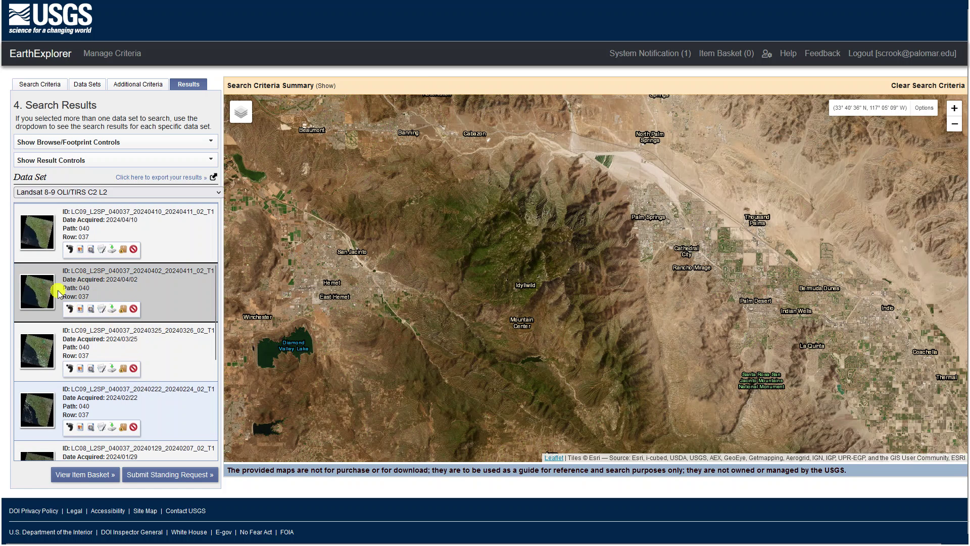
List the 2024/04/02 scene's product options and choose the 801.95 MiB bundle download
{"action": "left_click", "coordinate": [112, 308]}
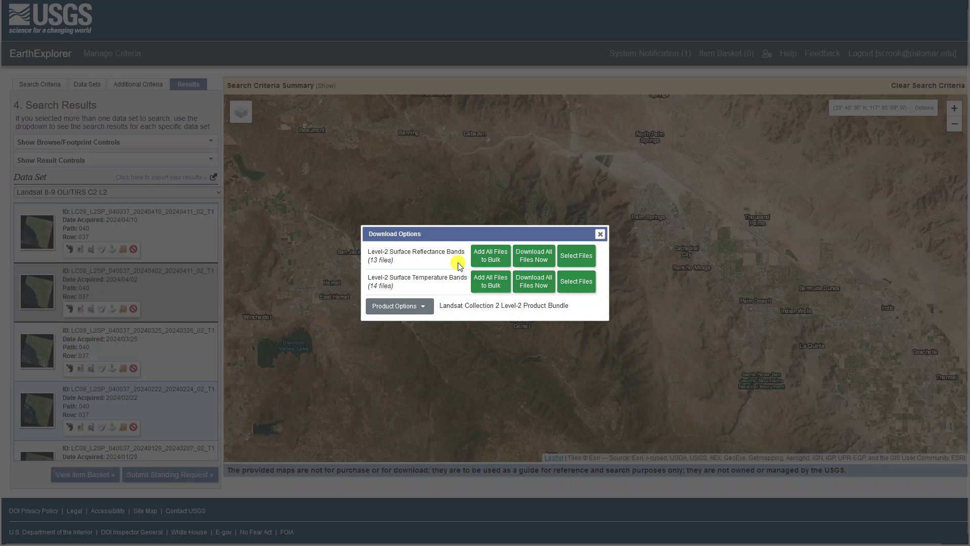
{"action": "left_click", "coordinate": [425, 305]}
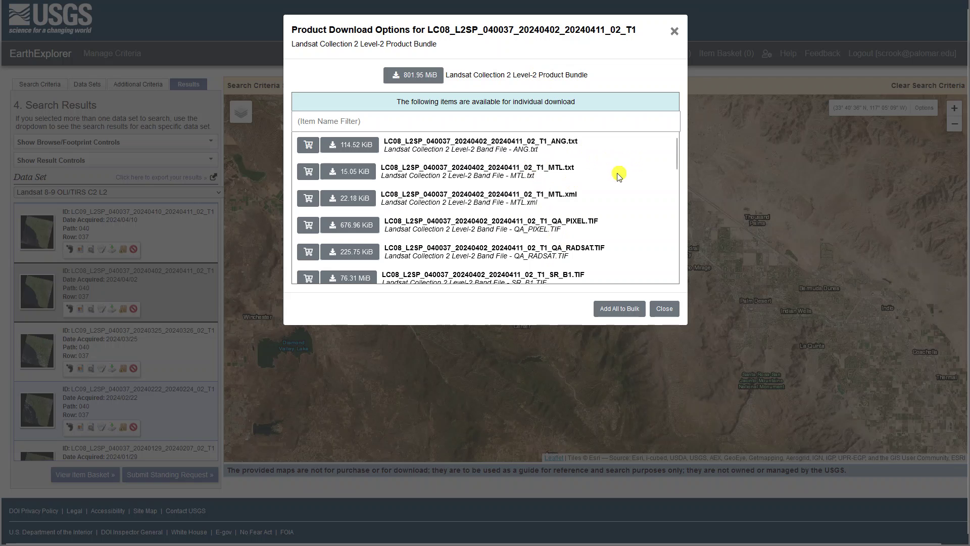
{"action": "mouse_move", "coordinate": [676, 147]}
{"action": "left_mouse_down"}
{"action": "mouse_move", "coordinate": [674, 259]}
{"action": "mouse_move", "coordinate": [688, 178]}
{"action": "mouse_move", "coordinate": [671, 144]}
{"action": "left_mouse_up"}
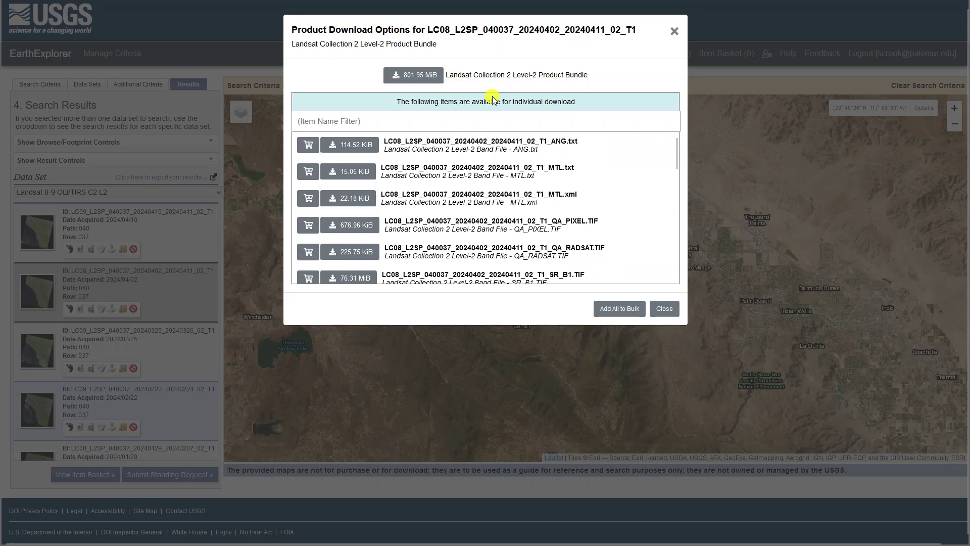
{"action": "left_click", "coordinate": [418, 76]}
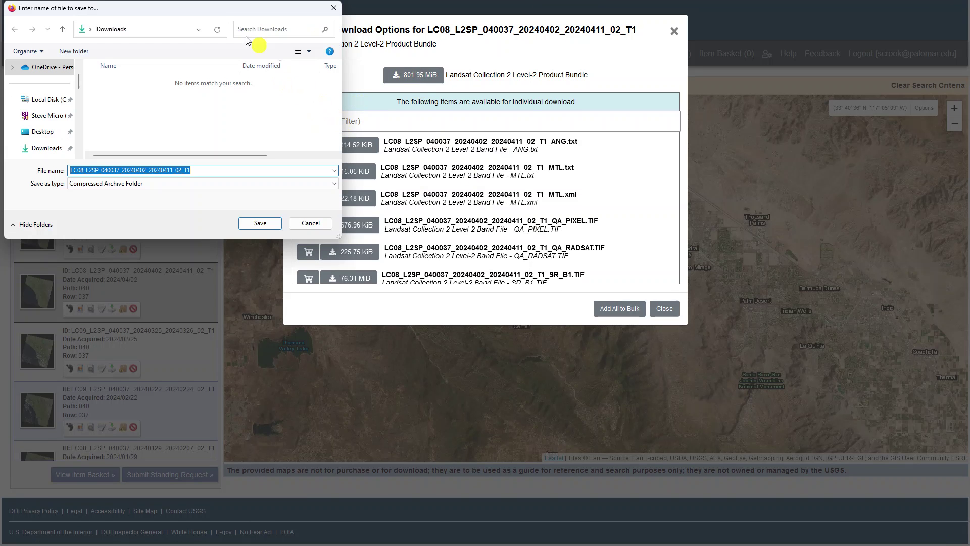
Enlarge the save window and browse to C:\data\sample\Landsat_demo as the destination
{"action": "left_click_drag", "start_coordinate": [146, 13], "coordinate": [276, 91]}
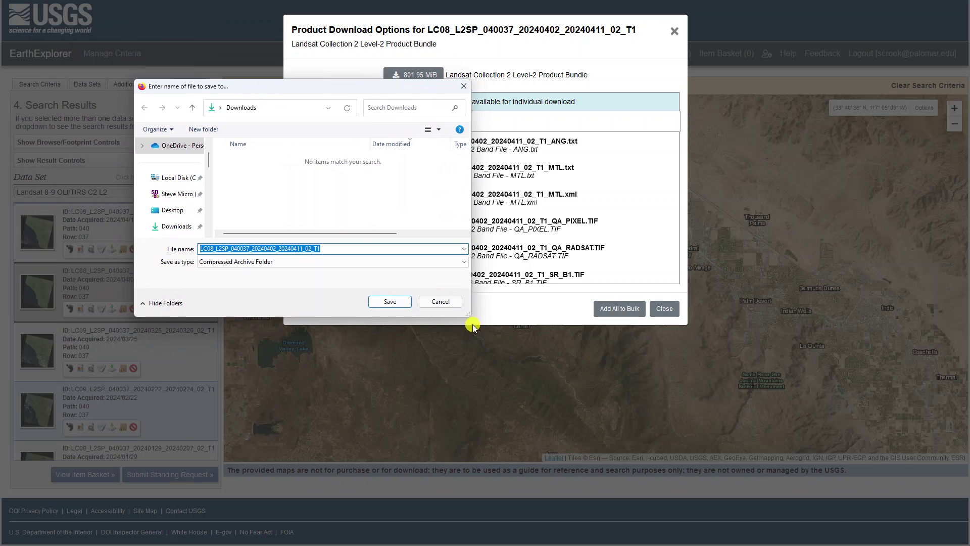
{"action": "left_click_drag", "start_coordinate": [468, 316], "coordinate": [684, 391]}
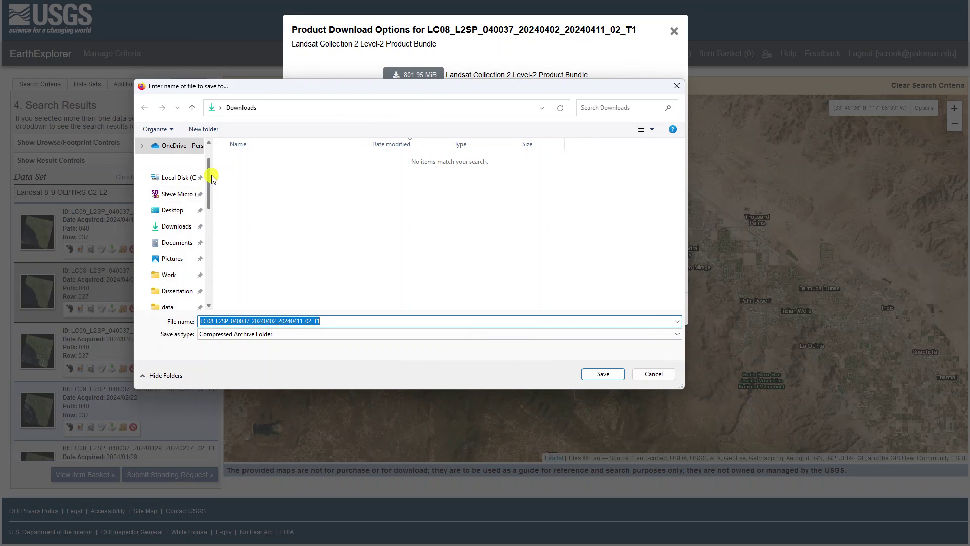
{"action": "left_click", "coordinate": [174, 181]}
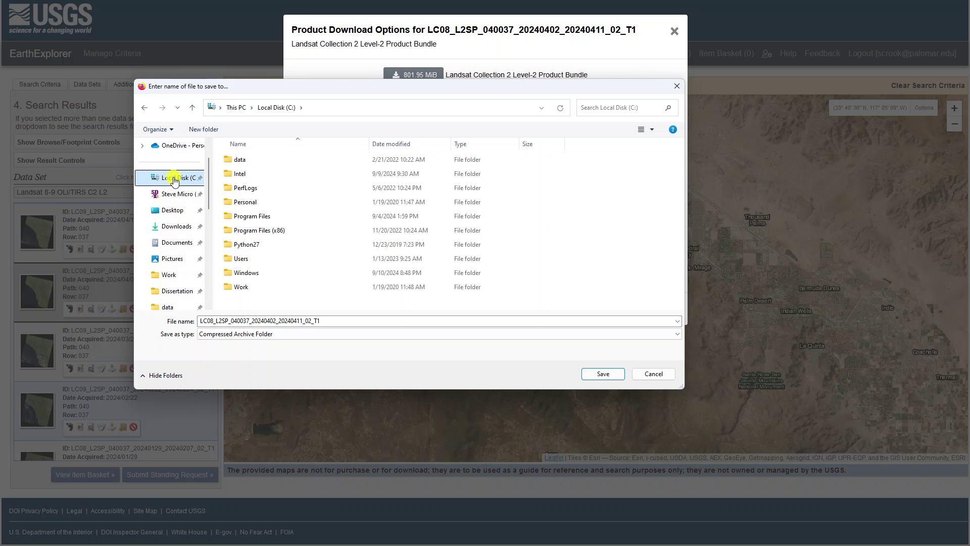
{"action": "double_click", "coordinate": [245, 159]}
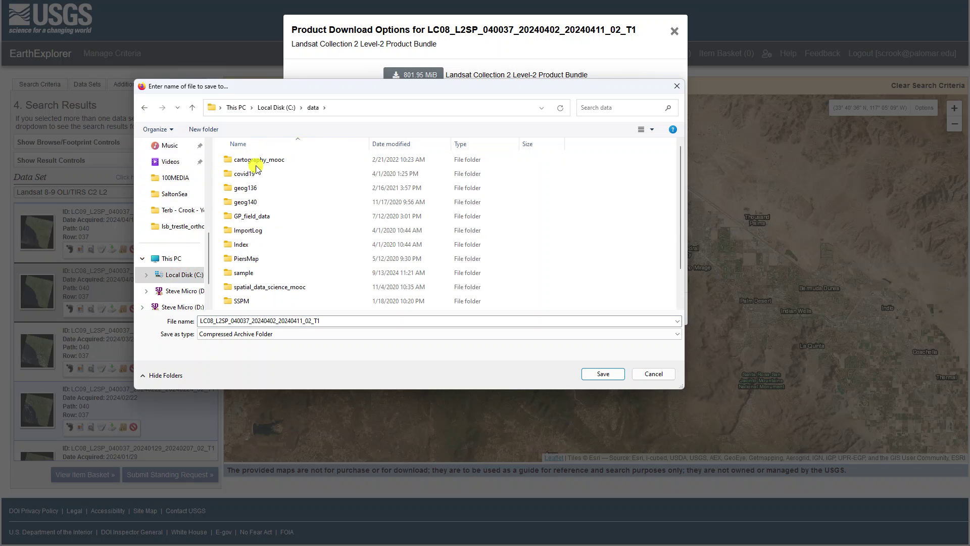
{"action": "scroll", "coordinate": [279, 218], "scroll_direction": "down", "scroll_amount": 1}
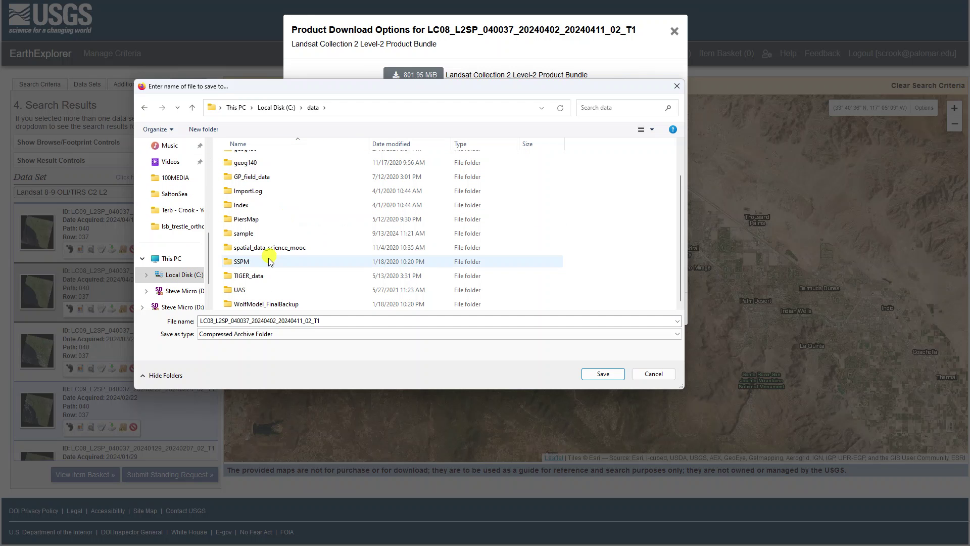
{"action": "double_click", "coordinate": [252, 233]}
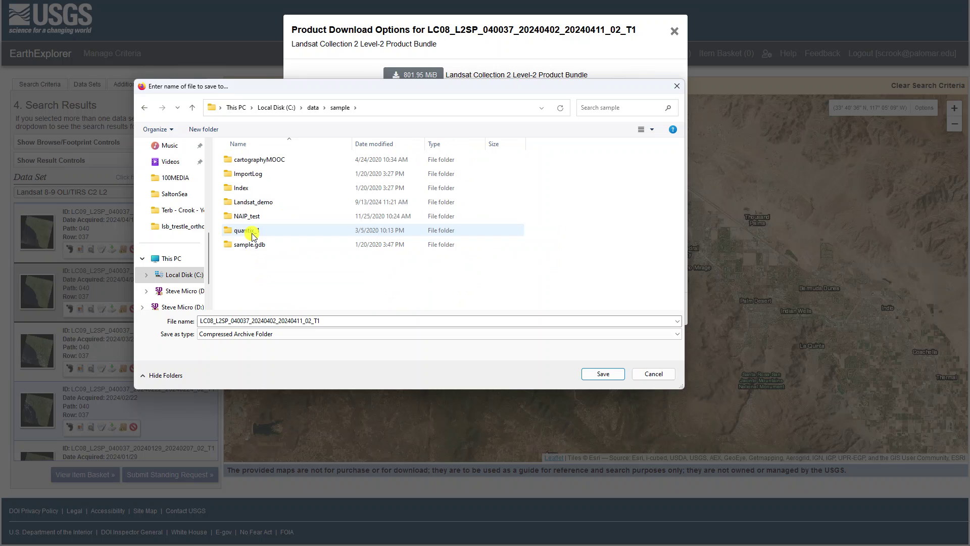
{"action": "double_click", "coordinate": [265, 204]}
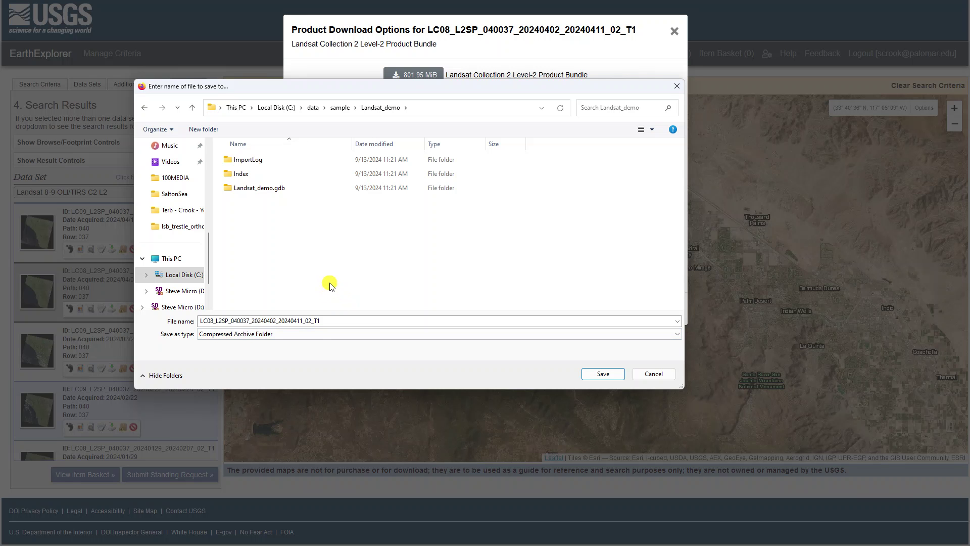
Save the bundle into Landsat_demo and add the scene's files to a bulk order
{"action": "left_click_drag", "start_coordinate": [370, 89], "coordinate": [512, 195]}
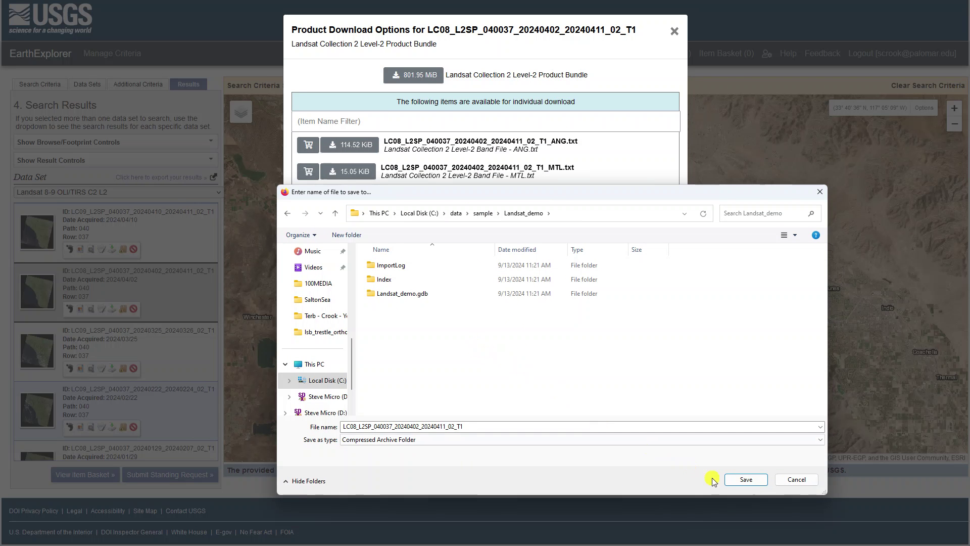
{"action": "left_click", "coordinate": [739, 480]}
{"action": "left_click", "coordinate": [617, 314]}
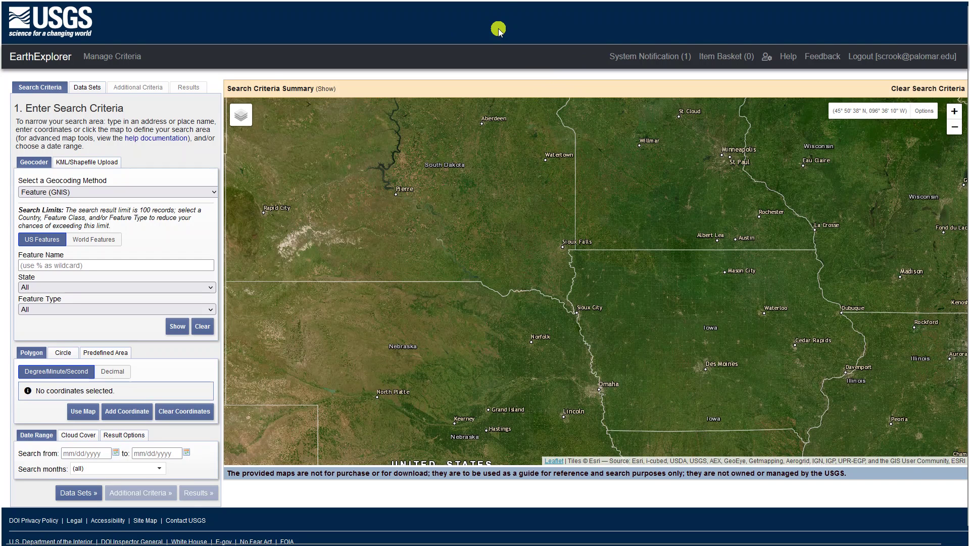
Check that Firefox's downloads list shows LC08_L2SP_040037_20240402_20240411_02_T1.tar completed
{"action": "mouse_move", "coordinate": [515, 15]}
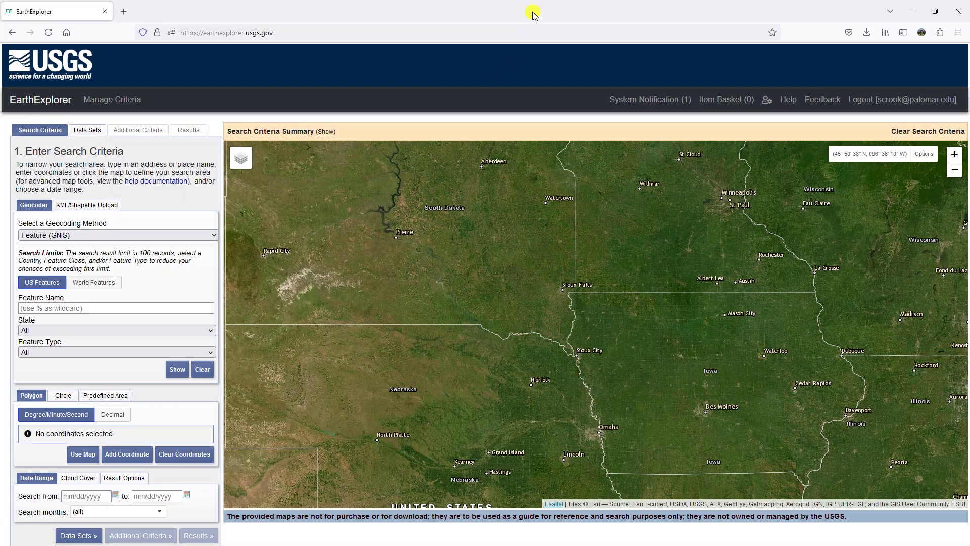
{"action": "left_click", "coordinate": [867, 33]}
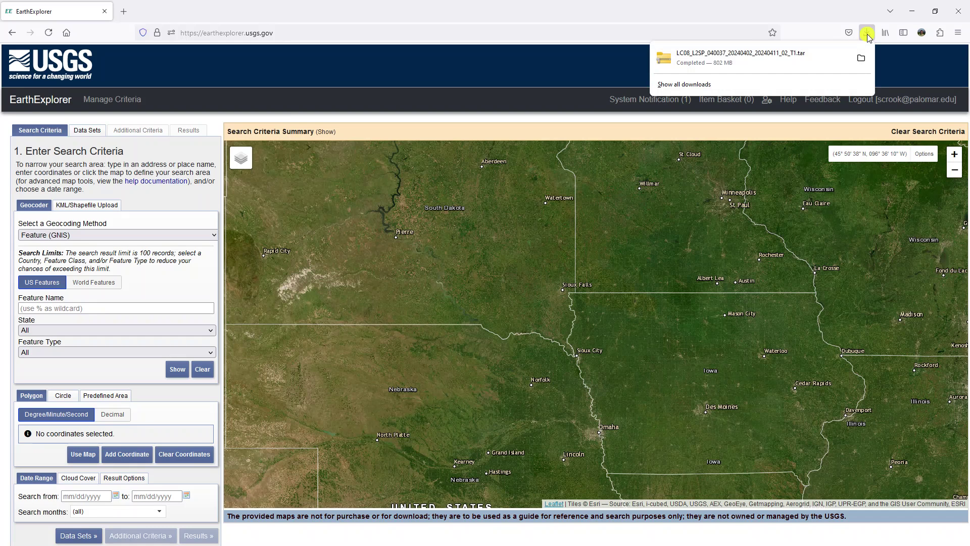